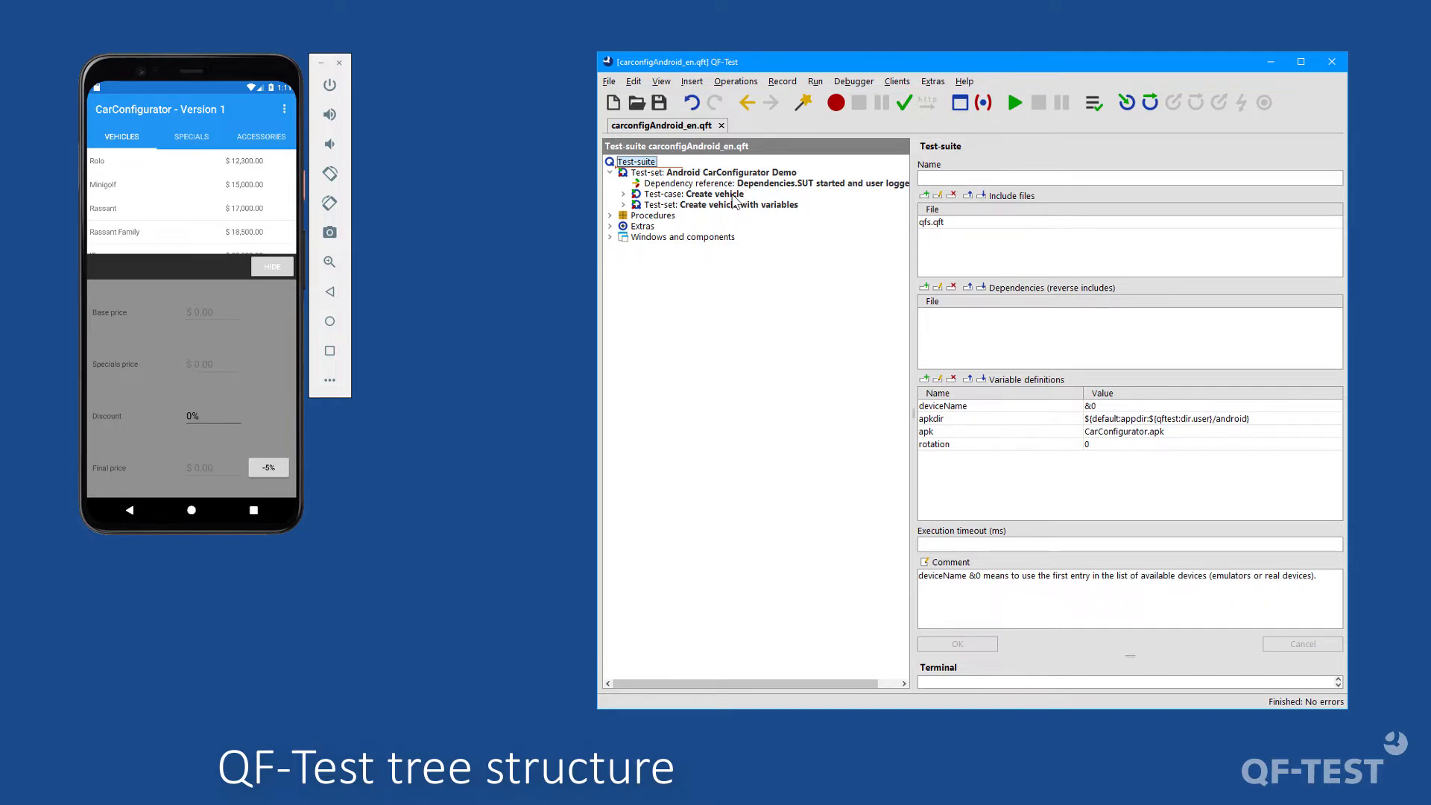
- Expand the Create vehicle test case with its Check price and Control structures test steps to examine their nodes
{"action": "double_click", "coordinate": [715, 193]}
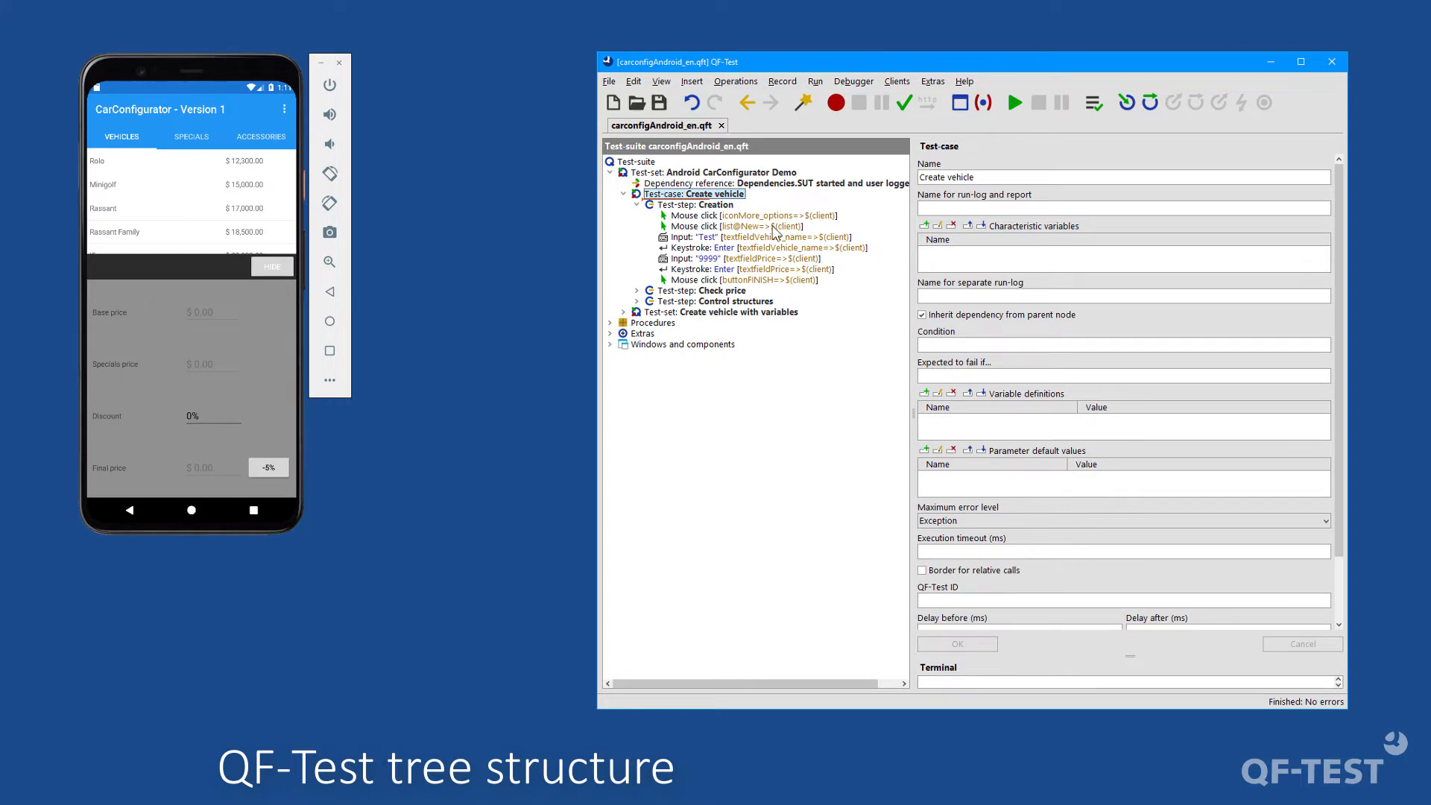
{"action": "double_click", "coordinate": [720, 291]}
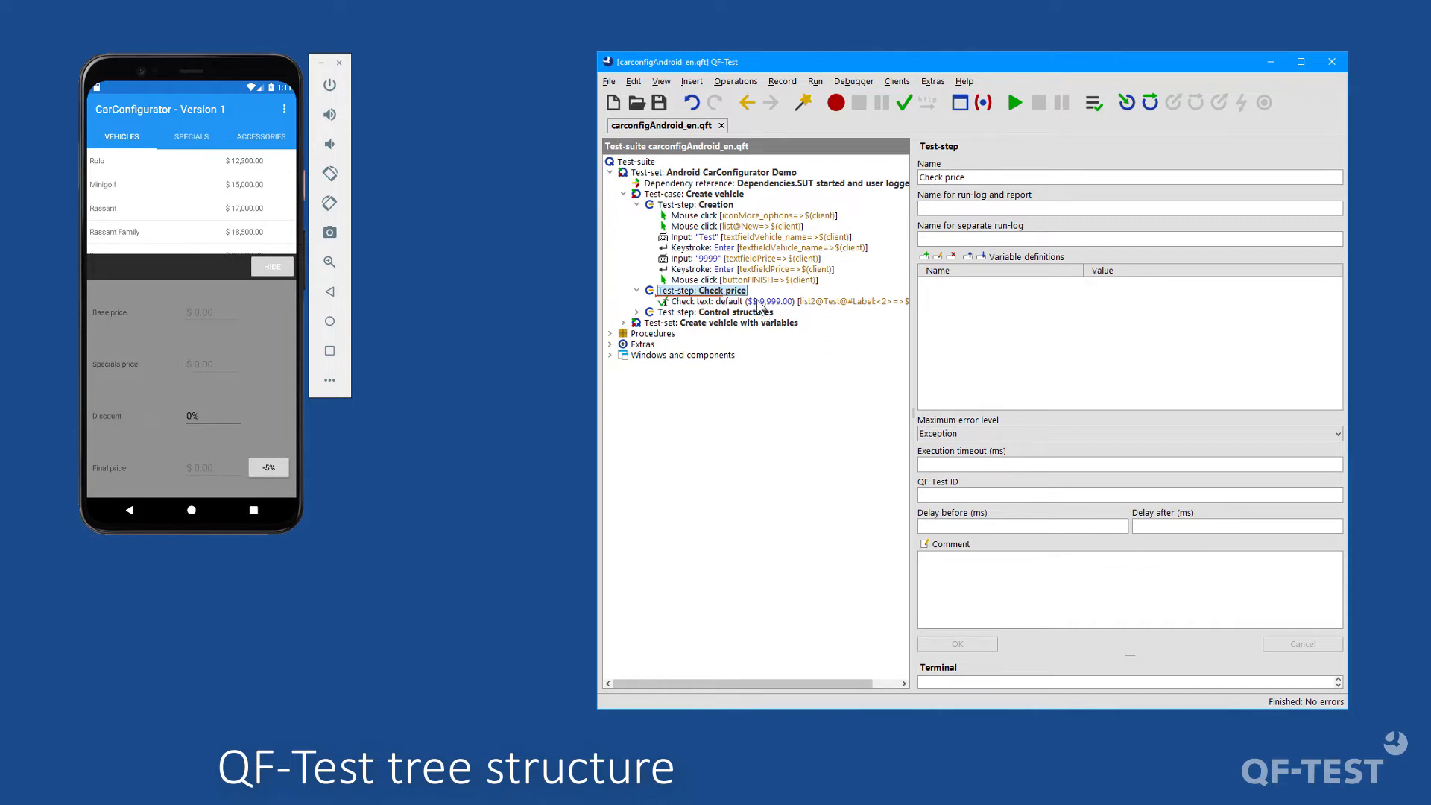
{"action": "double_click", "coordinate": [728, 312]}
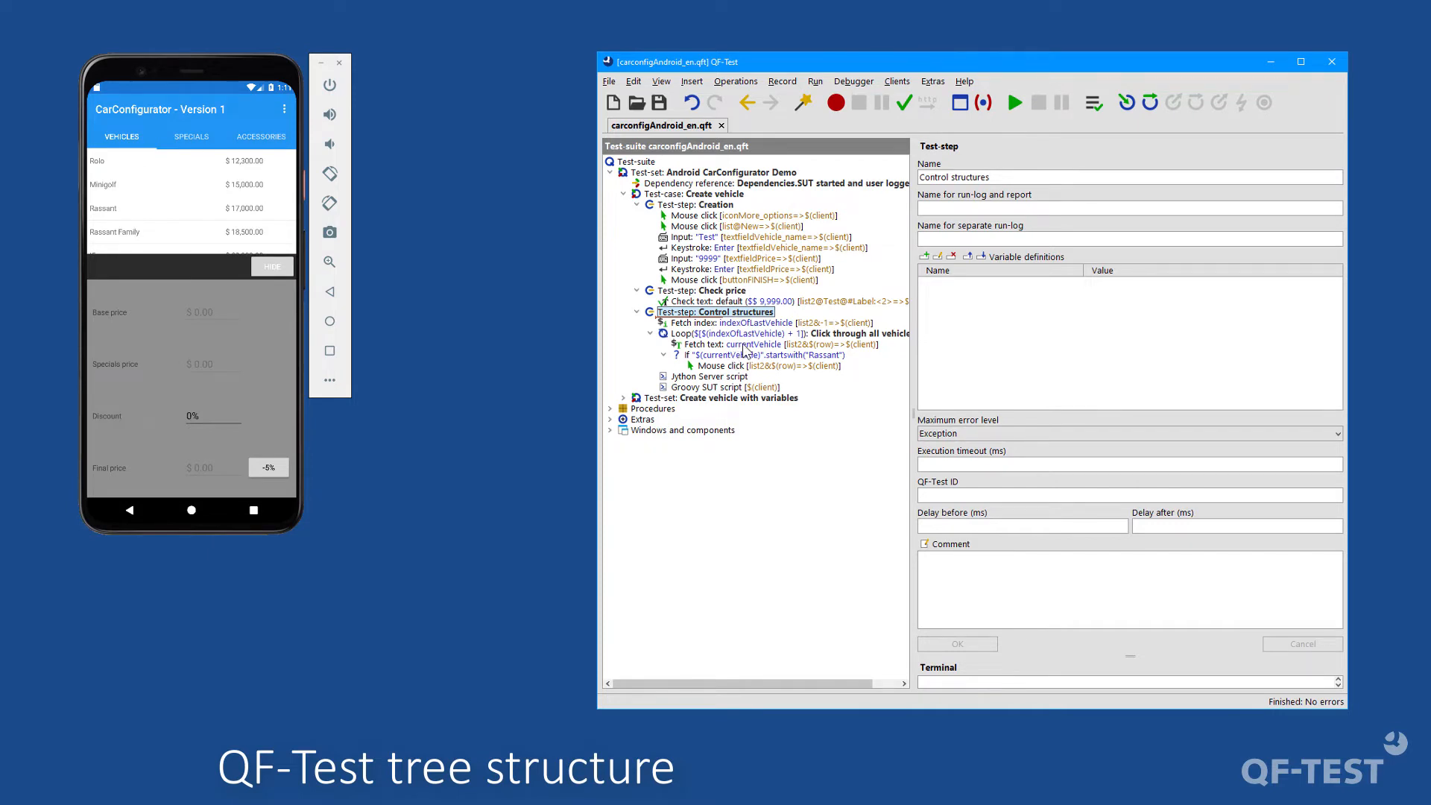
{"action": "left_click", "coordinate": [755, 387]}
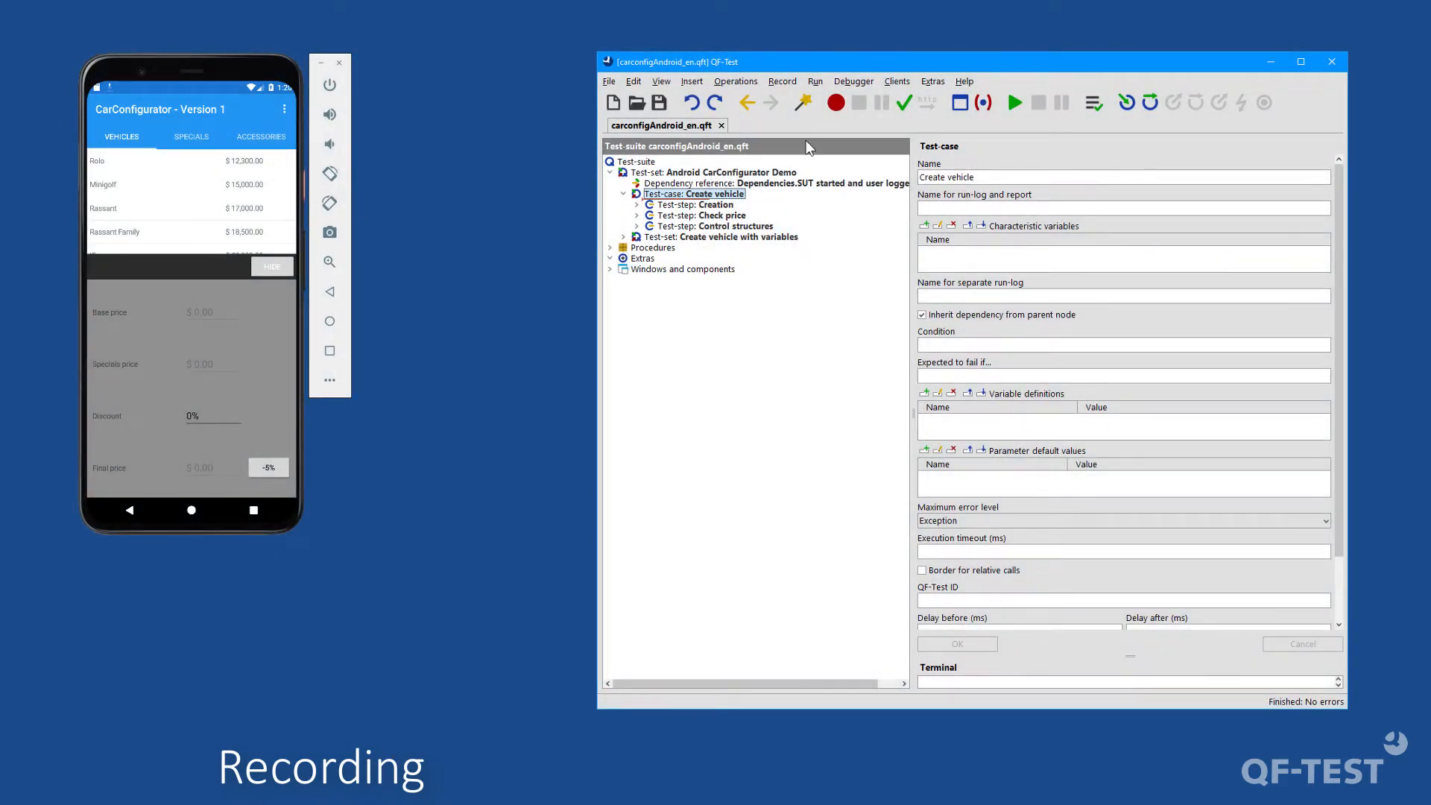
- Record selecting the Rolo vehicle and applying the -5% discount, and rename the recorded sequence to selection
{"action": "left_click", "coordinate": [836, 106]}
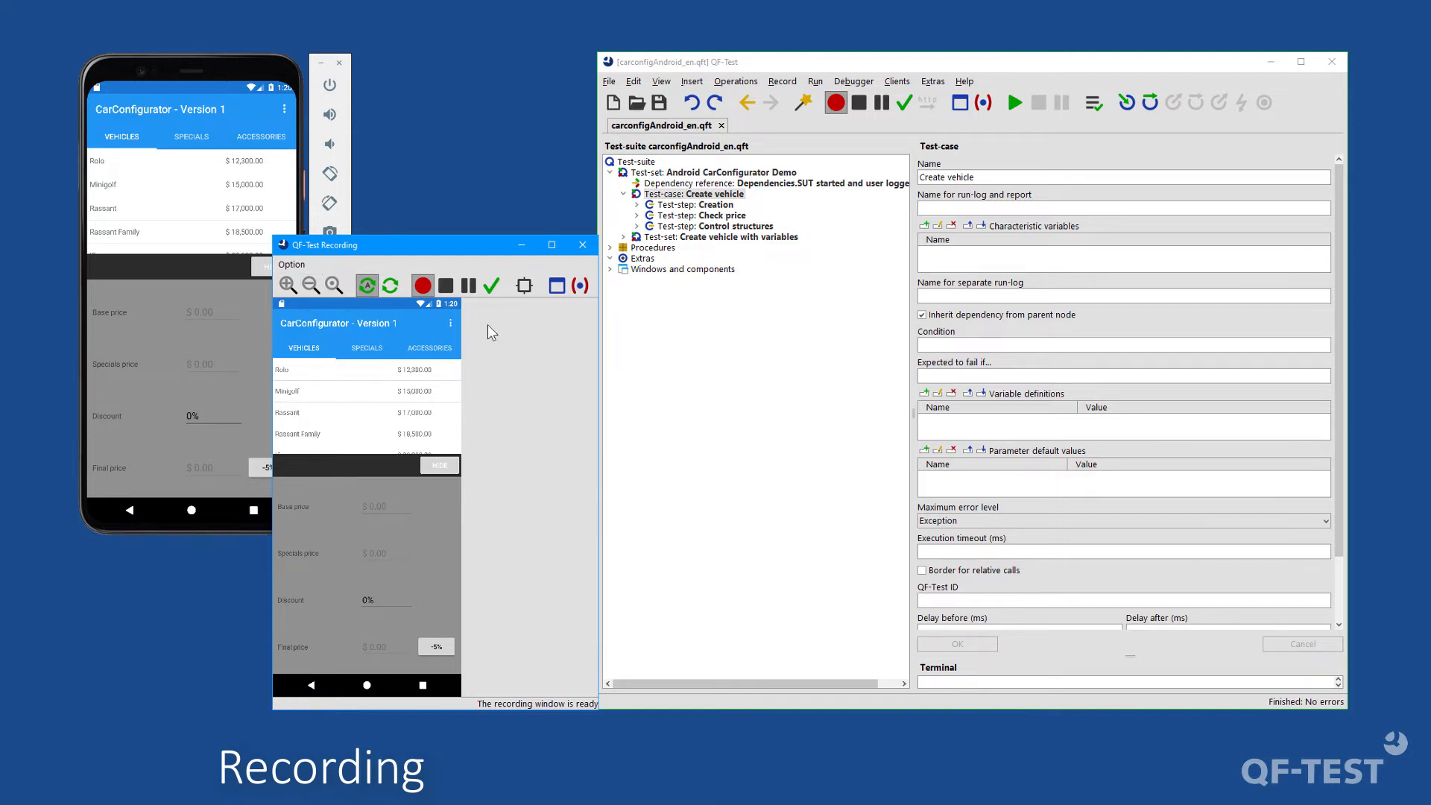
{"action": "left_click", "coordinate": [292, 371]}
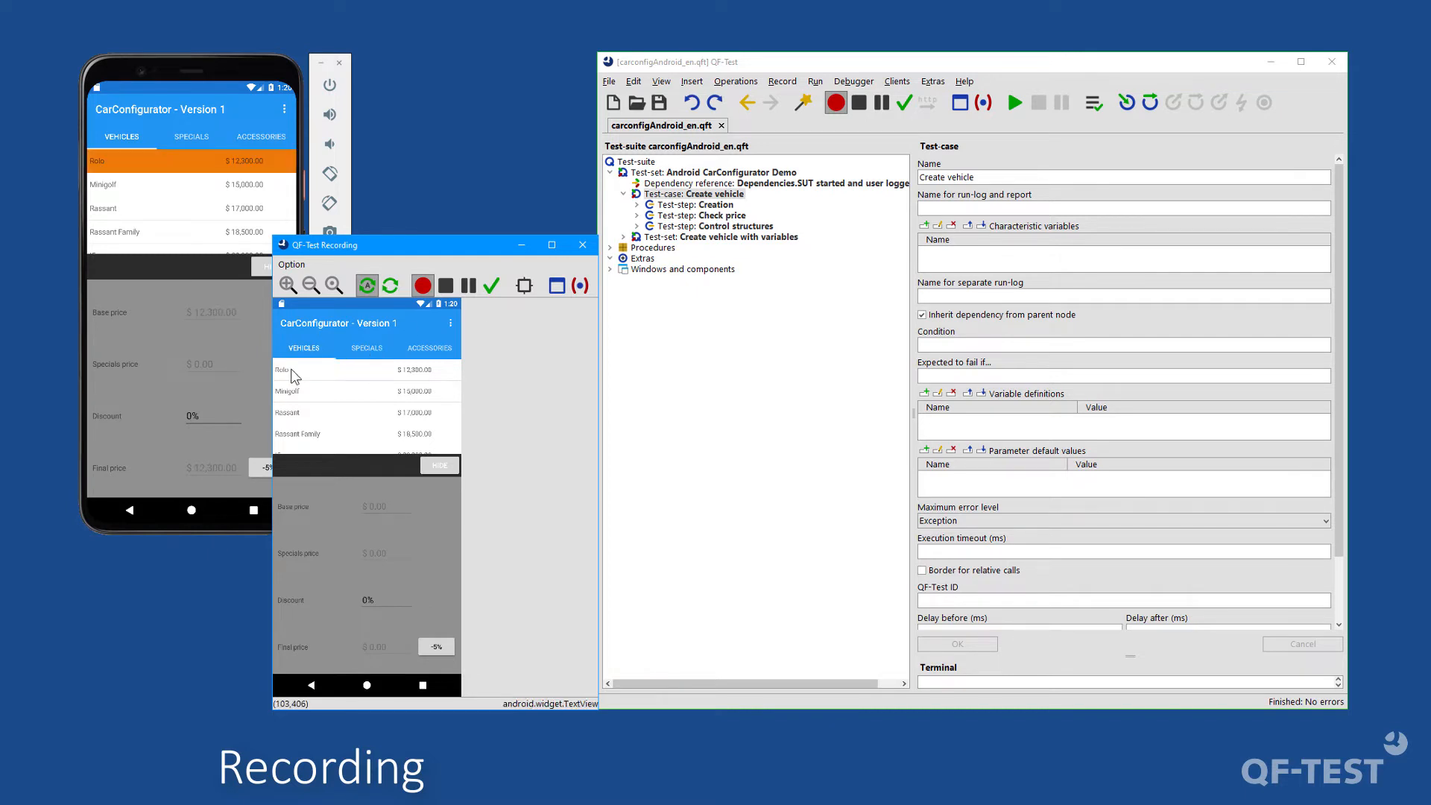
{"action": "left_click", "coordinate": [437, 646]}
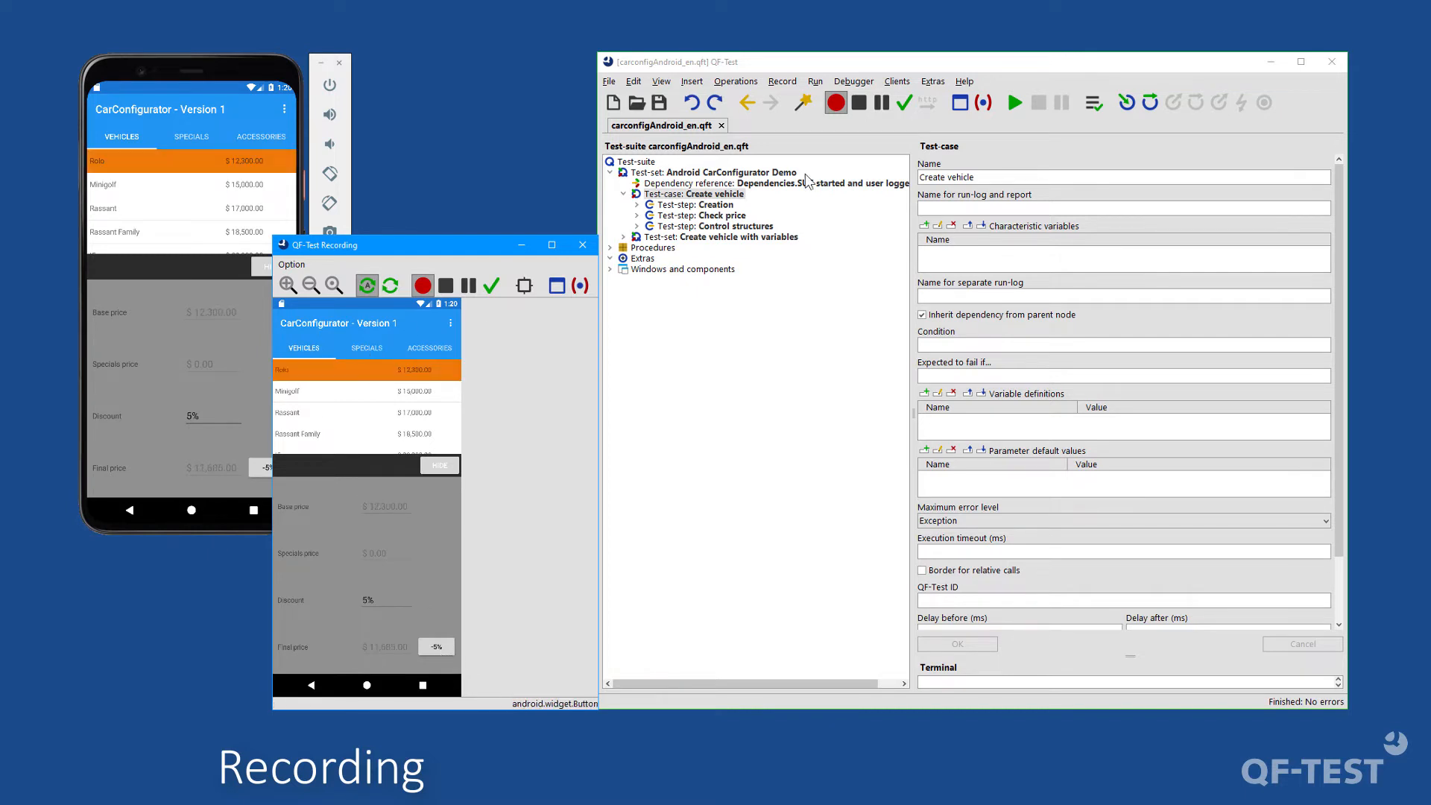
{"action": "left_click", "coordinate": [860, 108]}
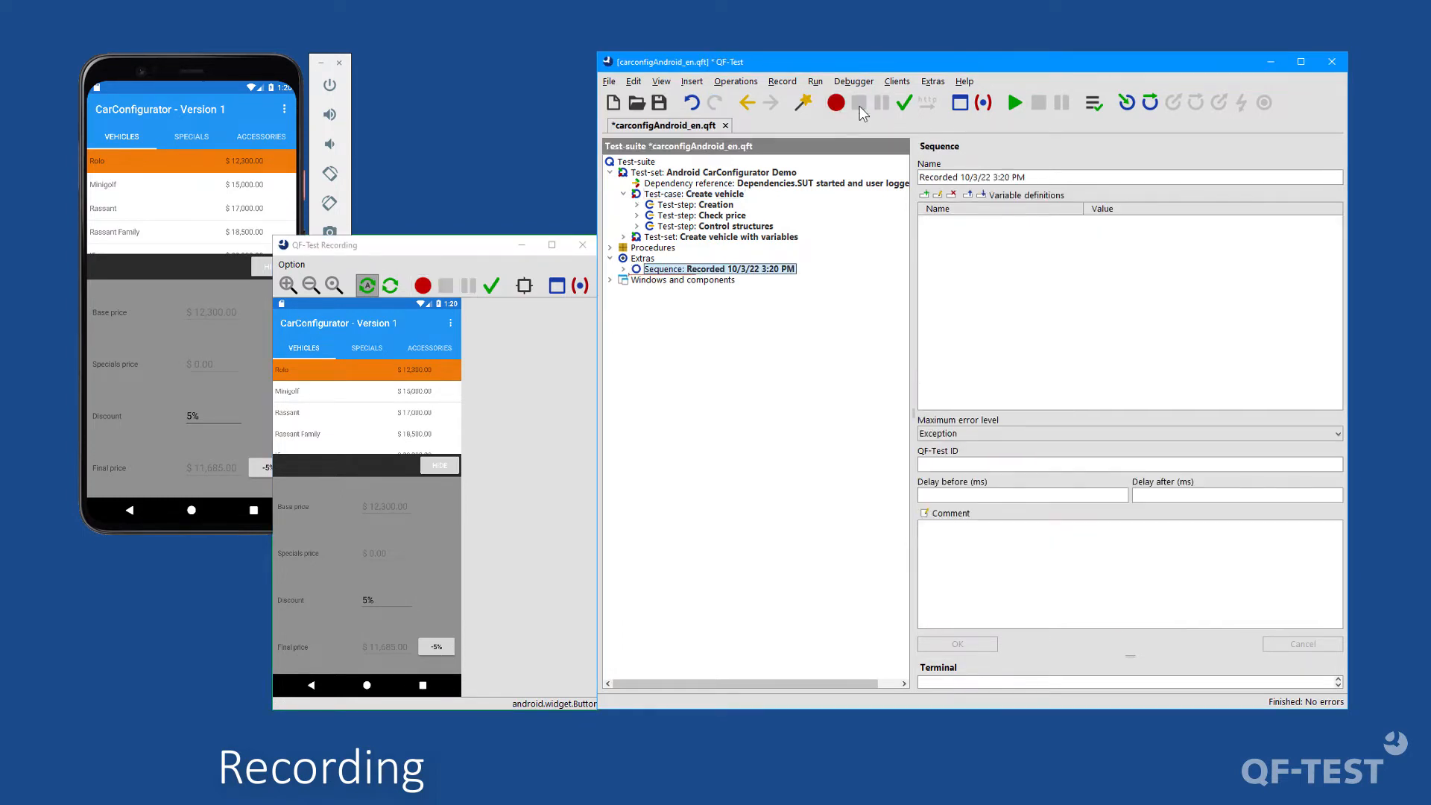
{"action": "double_click", "coordinate": [737, 273]}
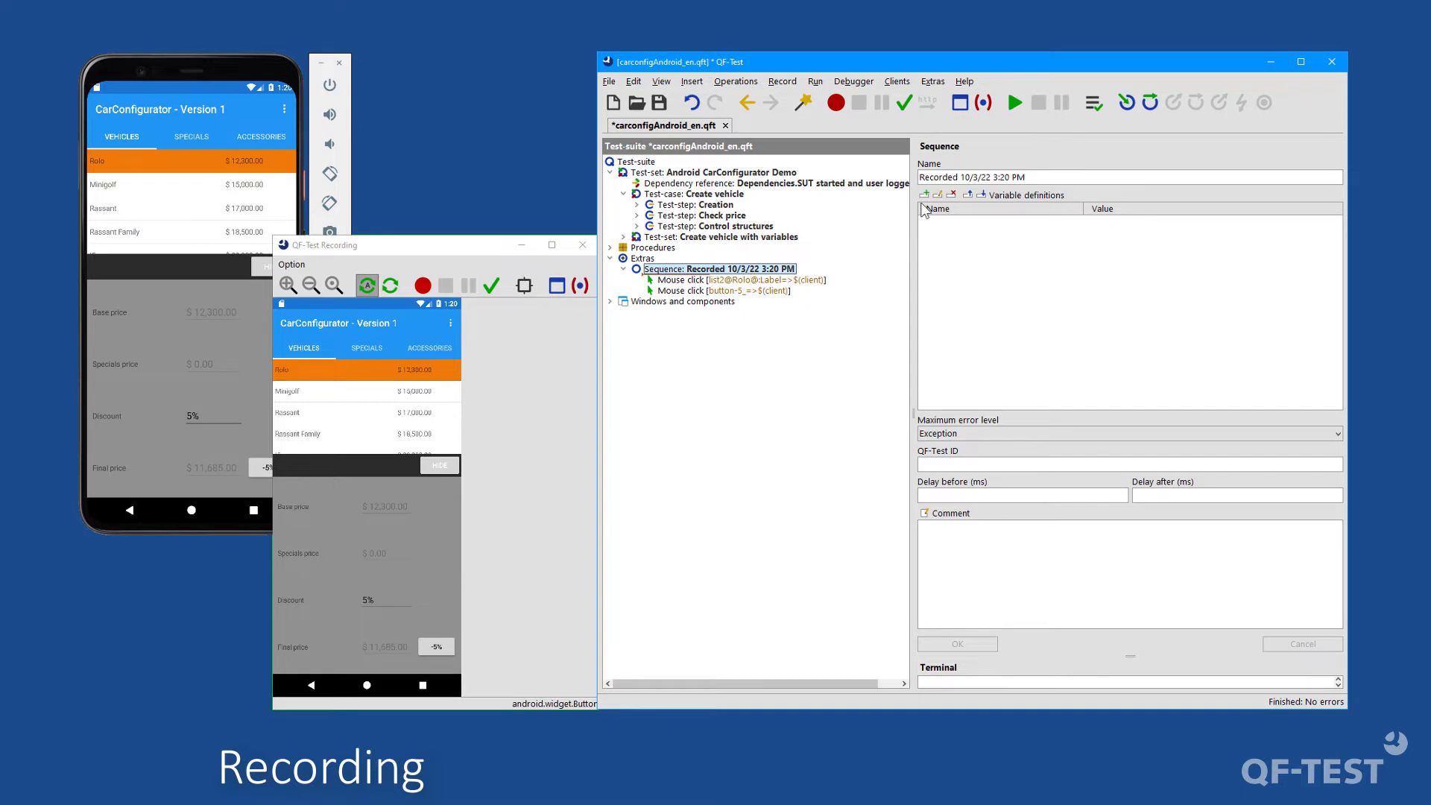
{"action": "left_click", "coordinate": [1046, 176]}
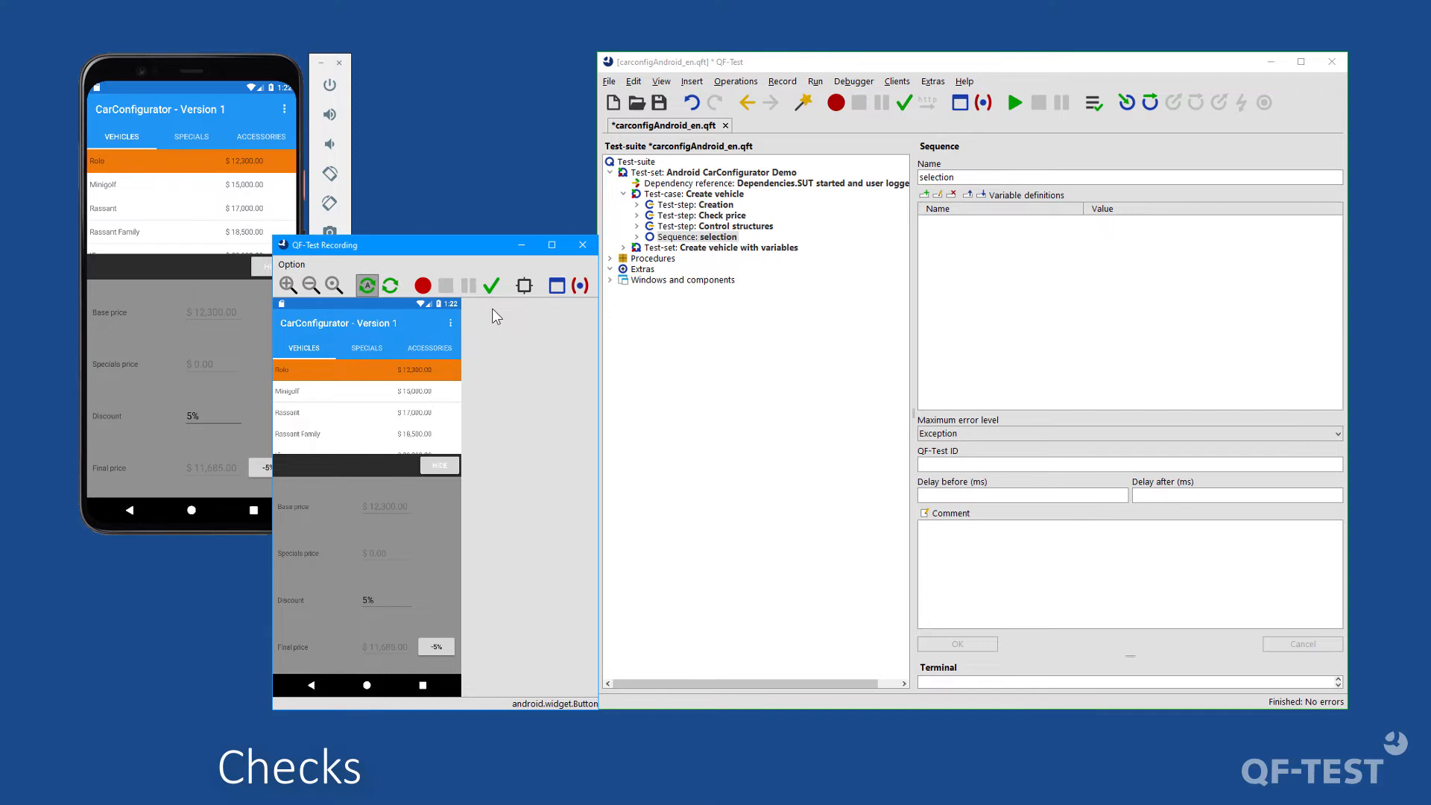
- Record a text check on the Final price field and a selected state check on the Minigolf entry, and expand the recorded sequence
{"action": "left_click", "coordinate": [490, 289]}
{"action": "left_click", "coordinate": [492, 288]}
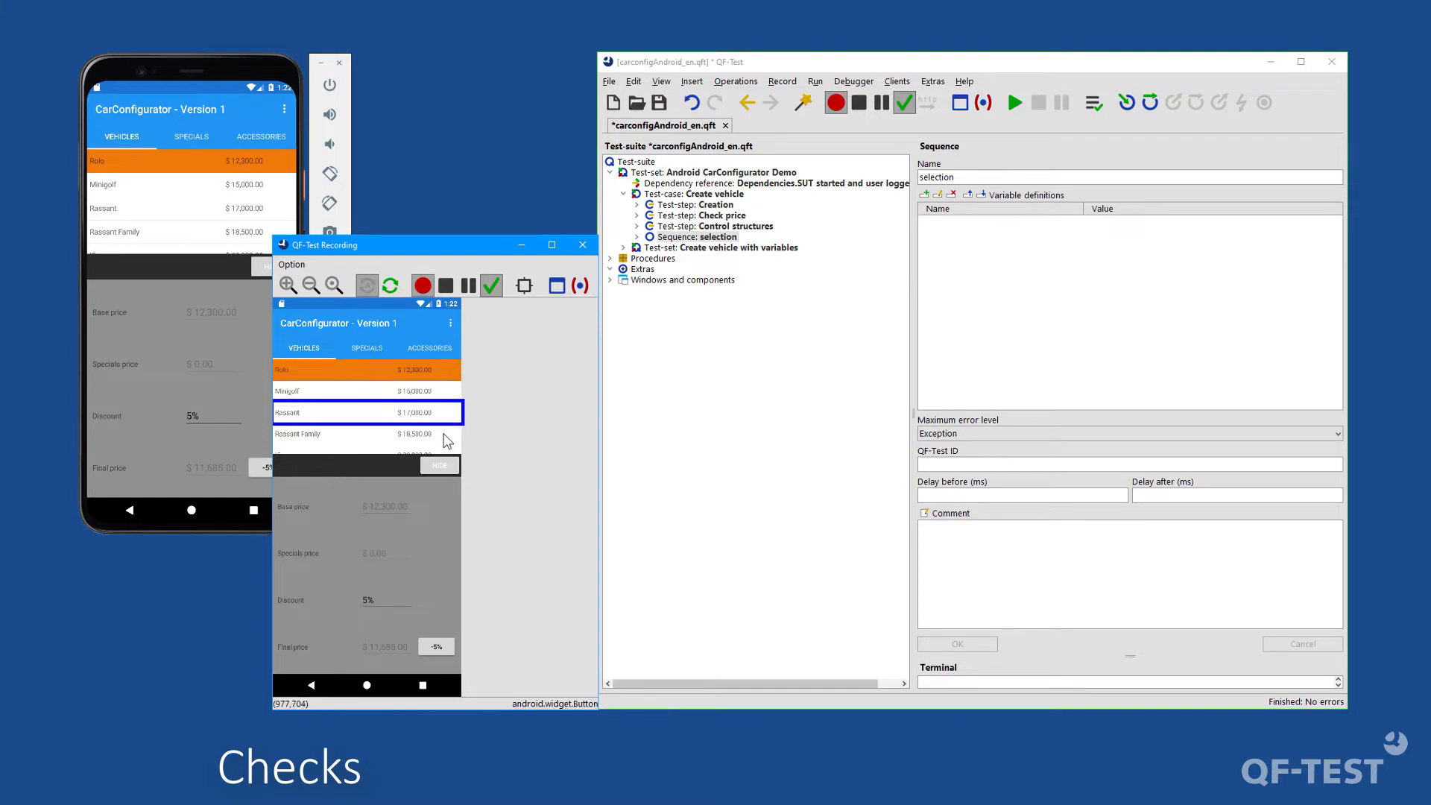
{"action": "right_click", "coordinate": [380, 645]}
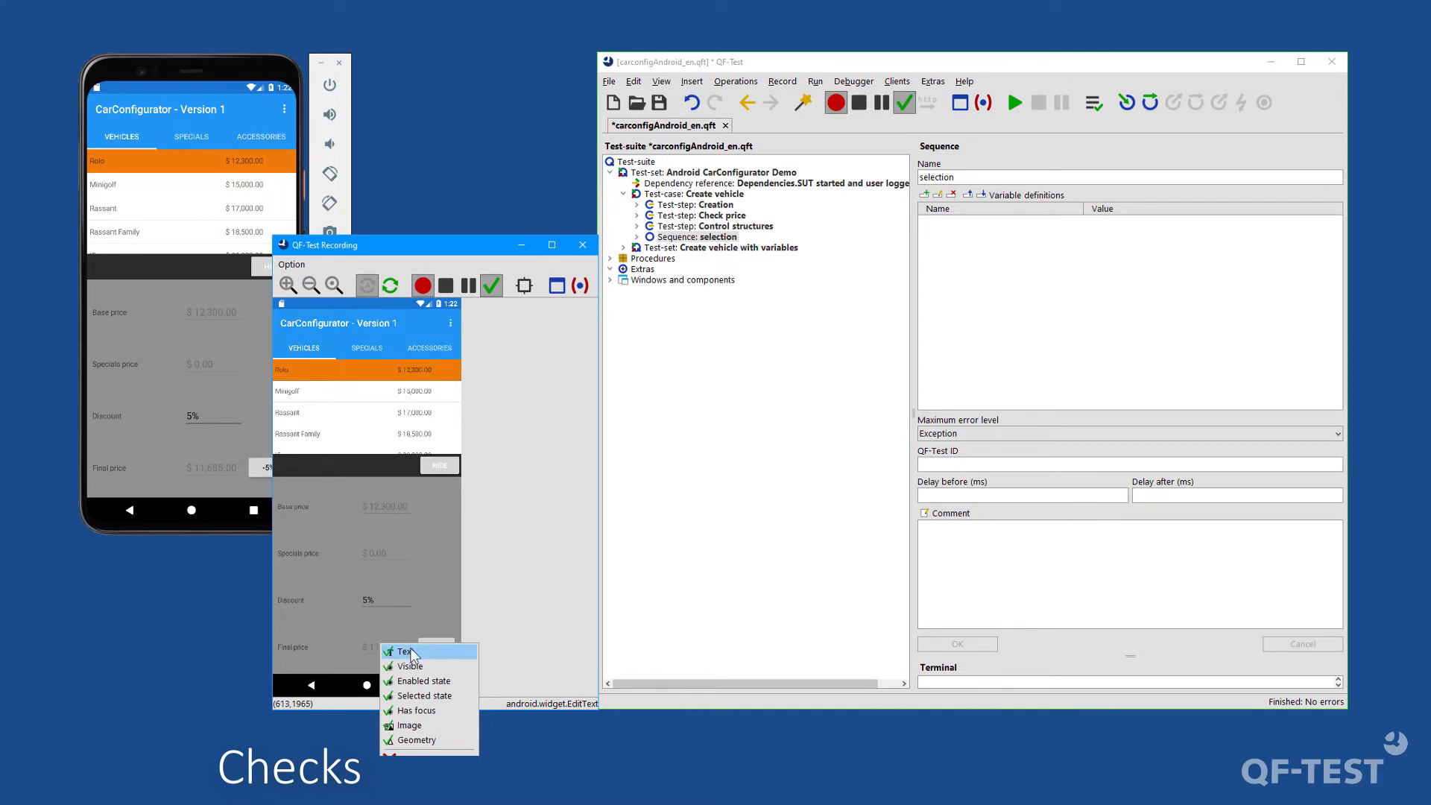
{"action": "left_click", "coordinate": [384, 652]}
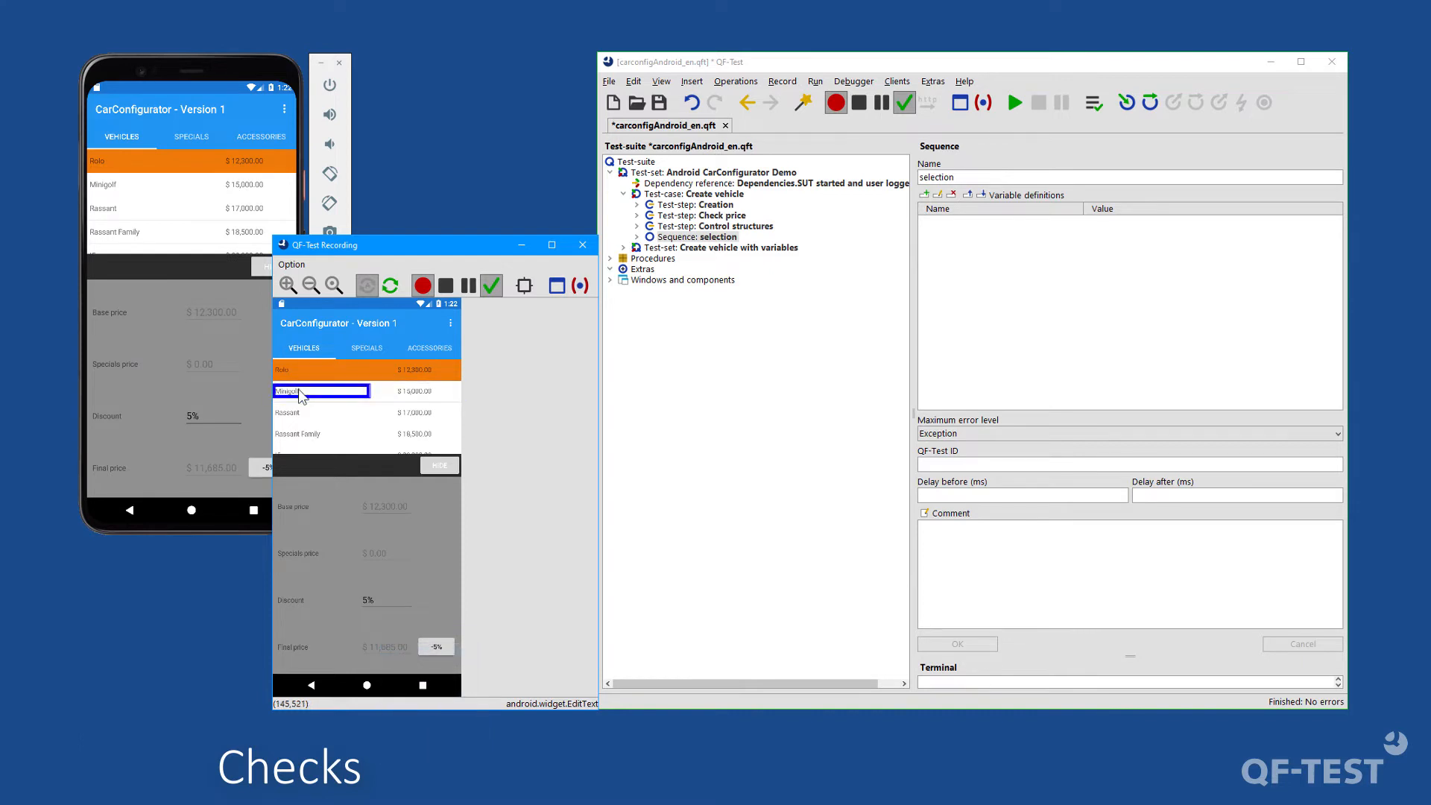
{"action": "right_click", "coordinate": [301, 395]}
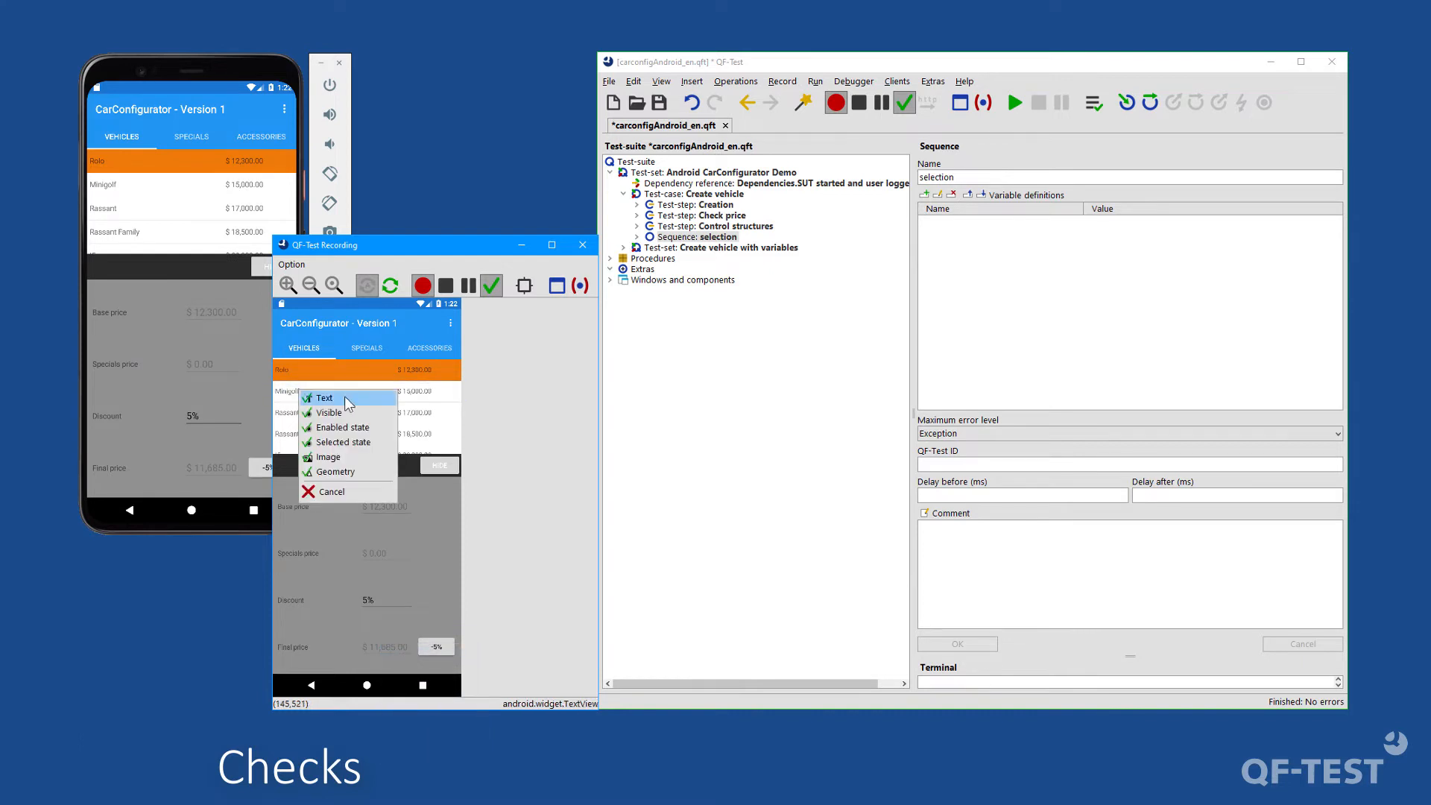
{"action": "left_click", "coordinate": [359, 442]}
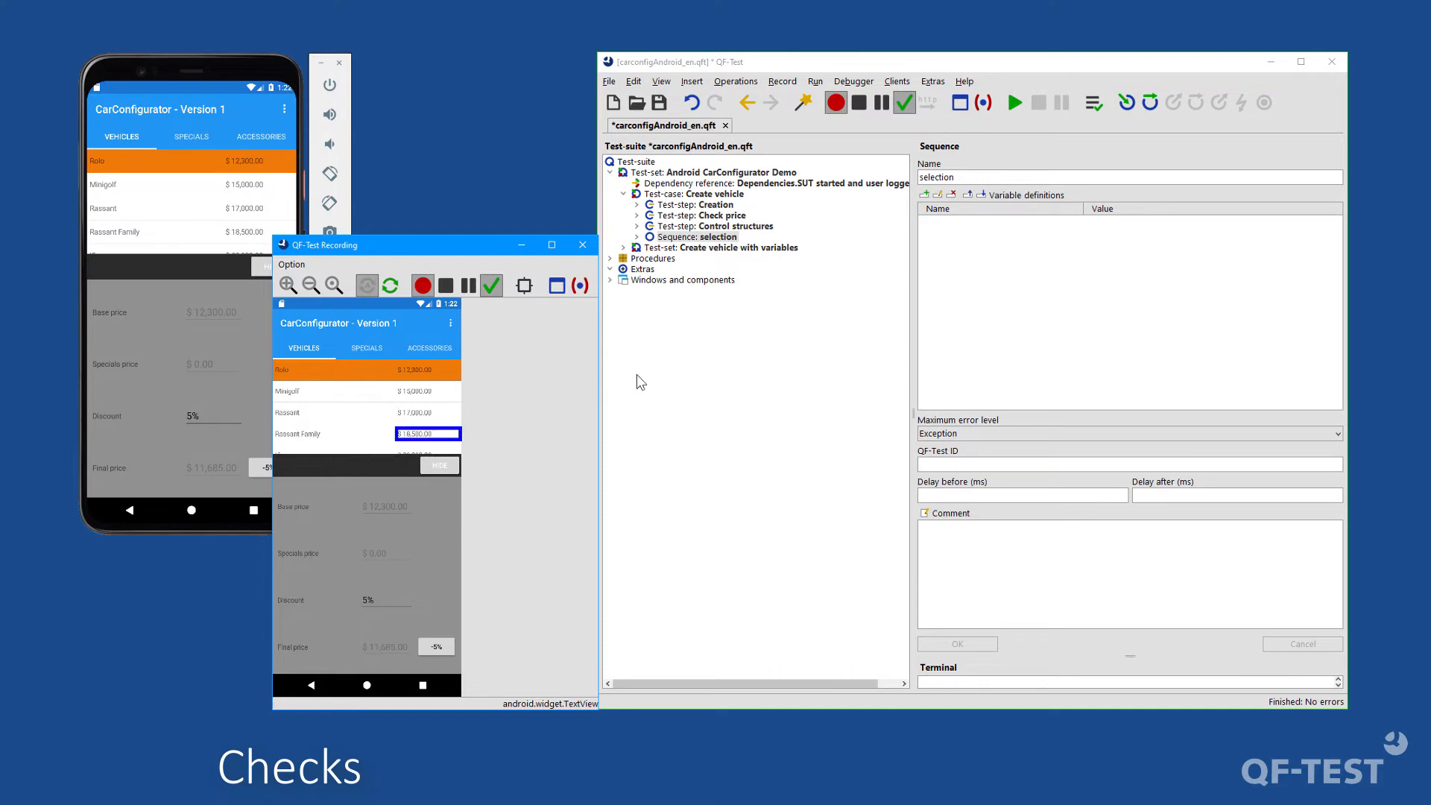
{"action": "left_click", "coordinate": [858, 103]}
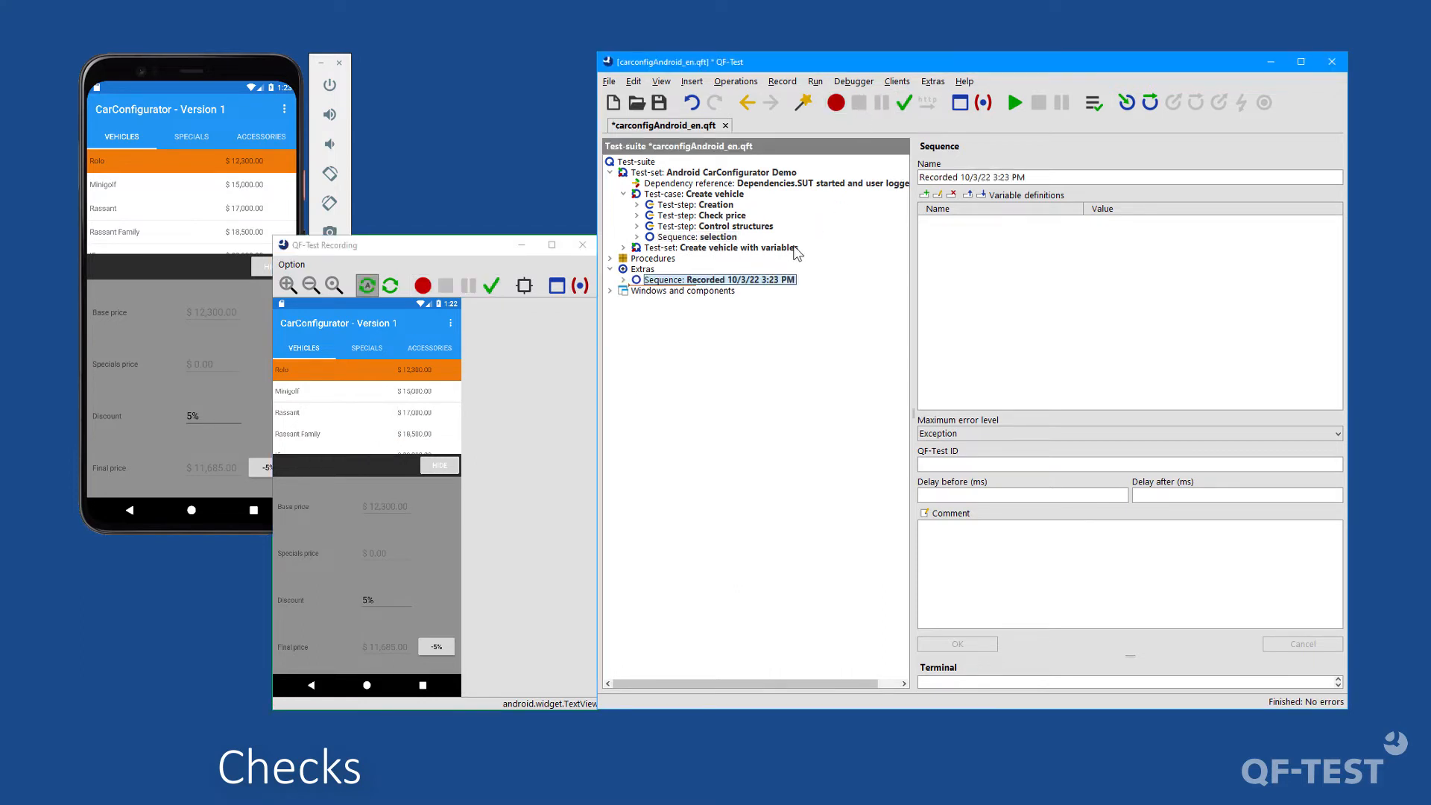
{"action": "double_click", "coordinate": [770, 282]}
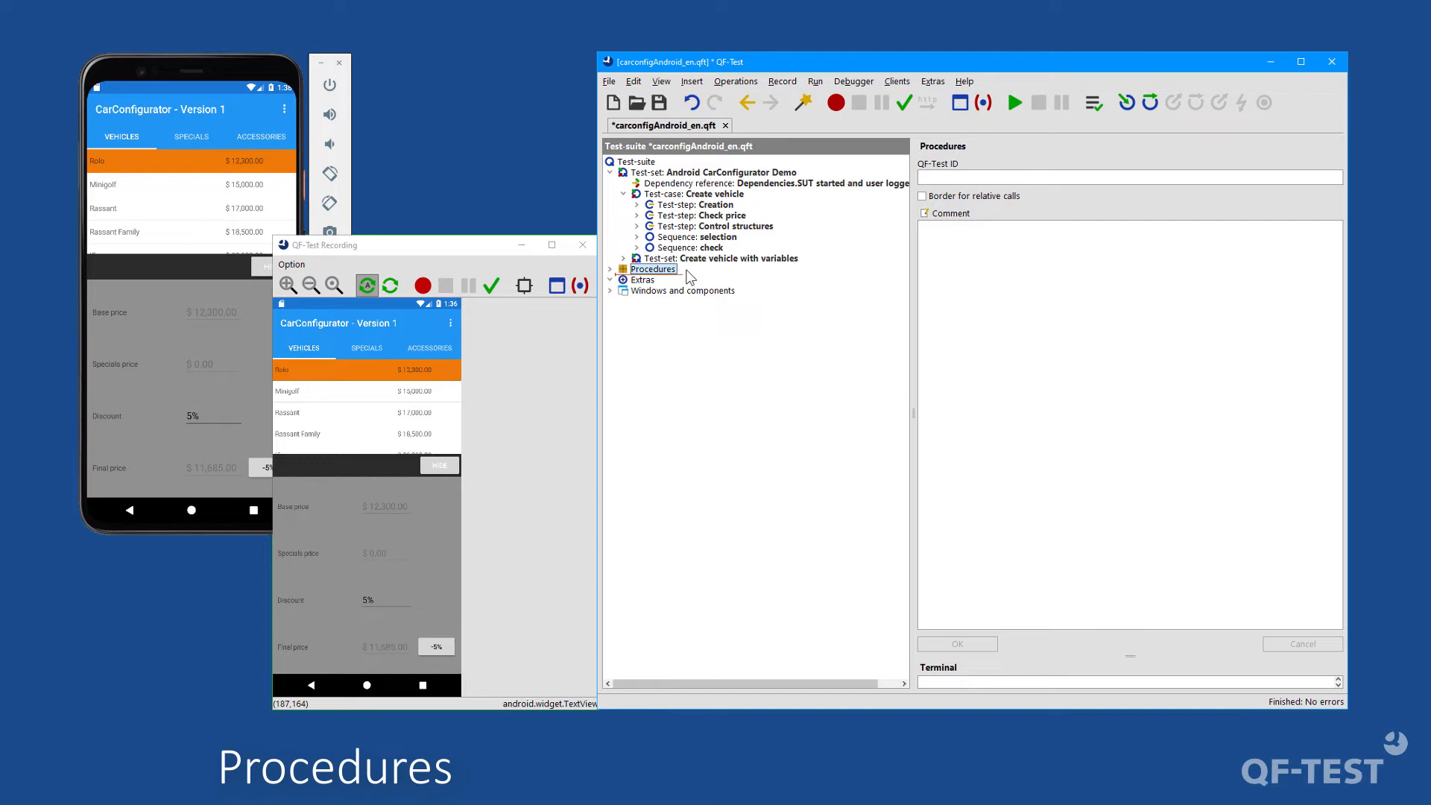
- Expand the Procedures node and examine the edit vehicle procedure in the Processes package
{"action": "double_click", "coordinate": [673, 273]}
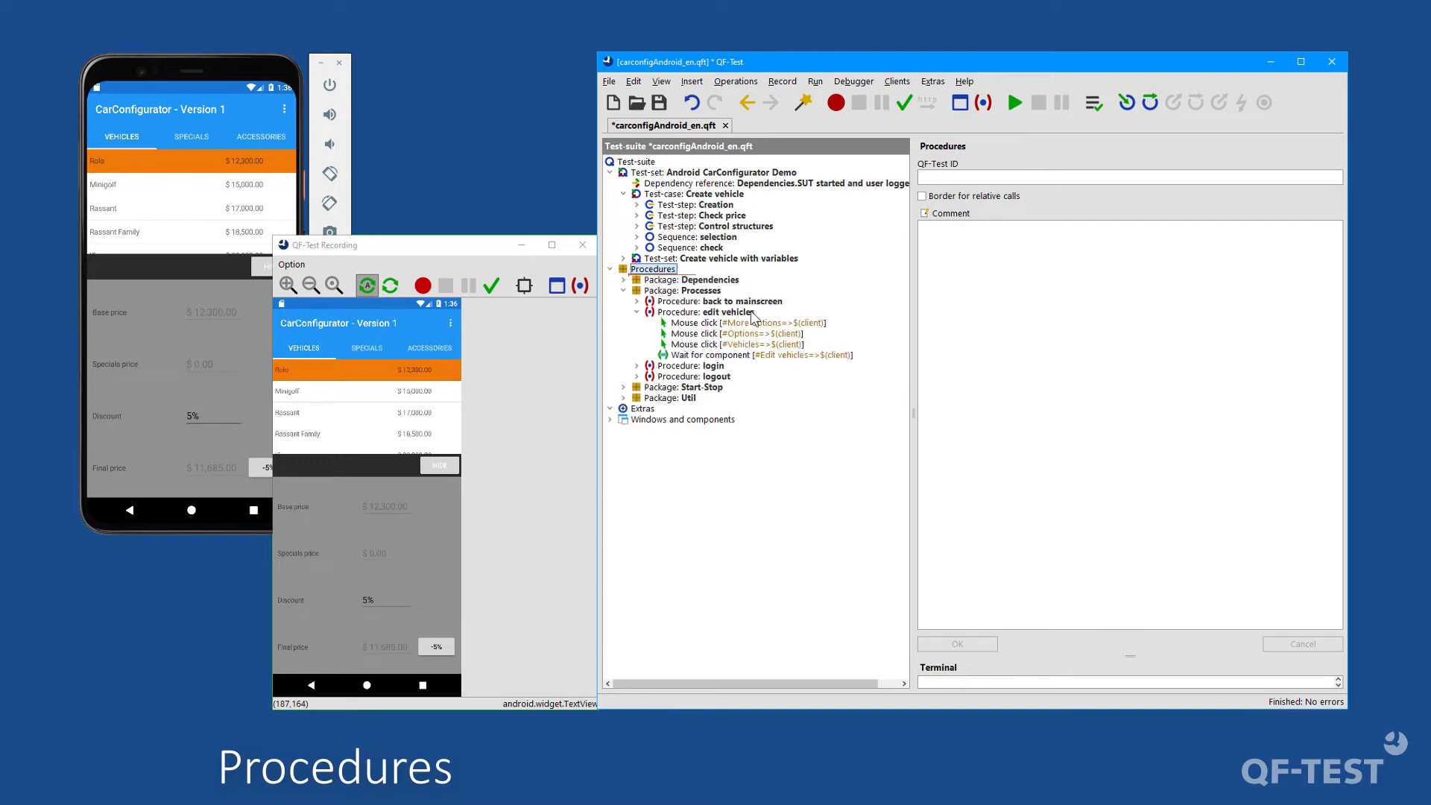
{"action": "left_click", "coordinate": [730, 313]}
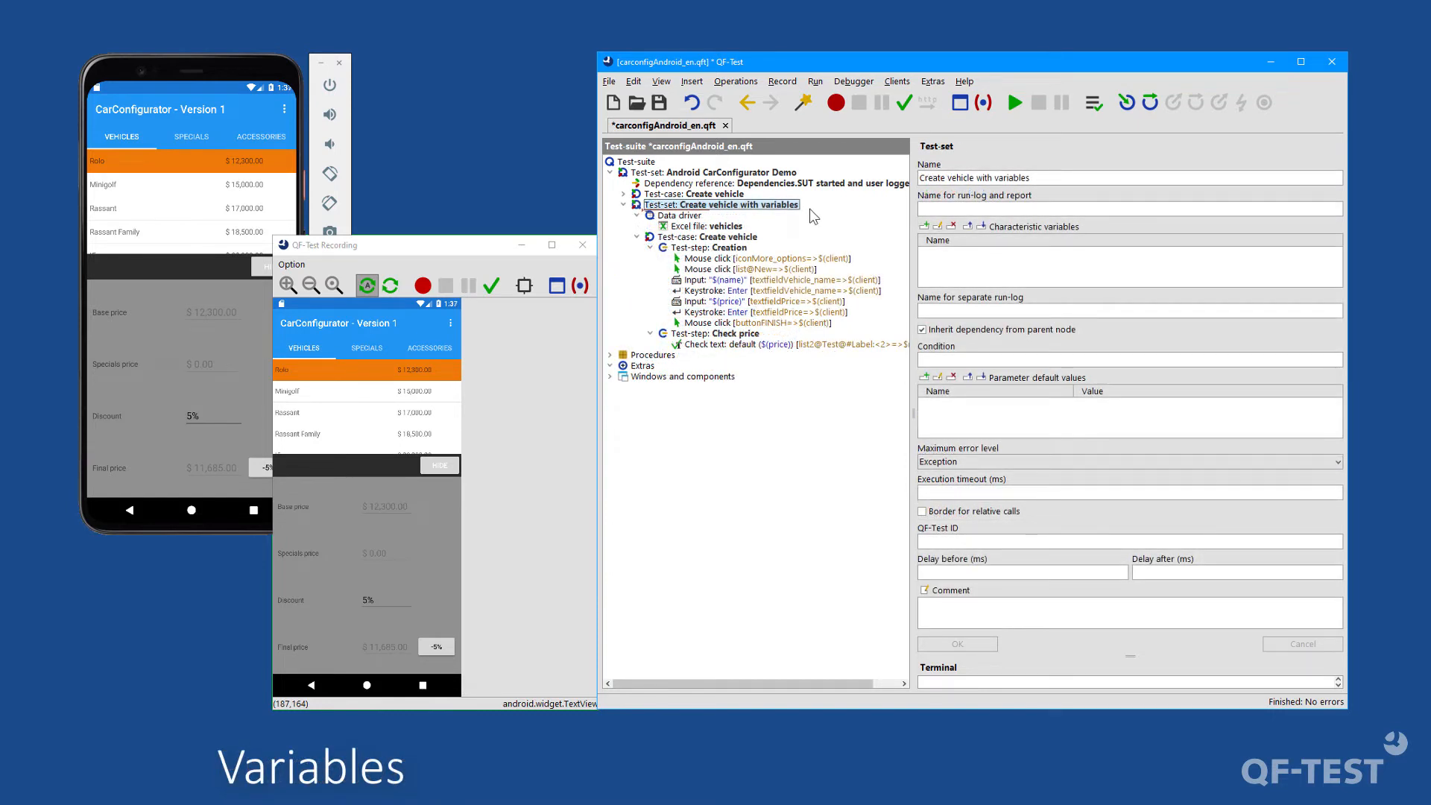
- Inspect the $(name) text input and the vehicles Excel data file in the Create vehicle with variables test set
{"action": "left_click", "coordinate": [772, 282]}
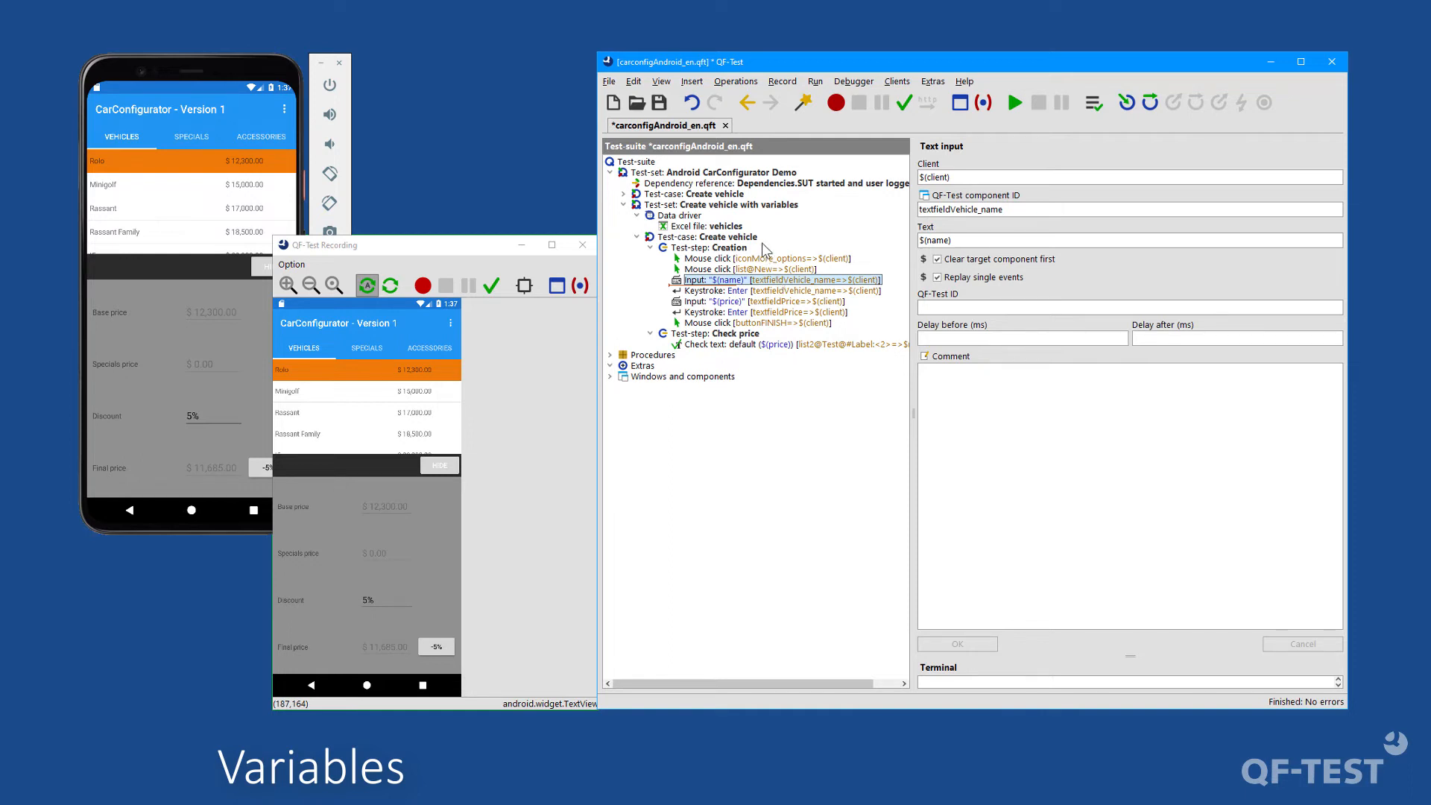
{"action": "left_click", "coordinate": [740, 226]}
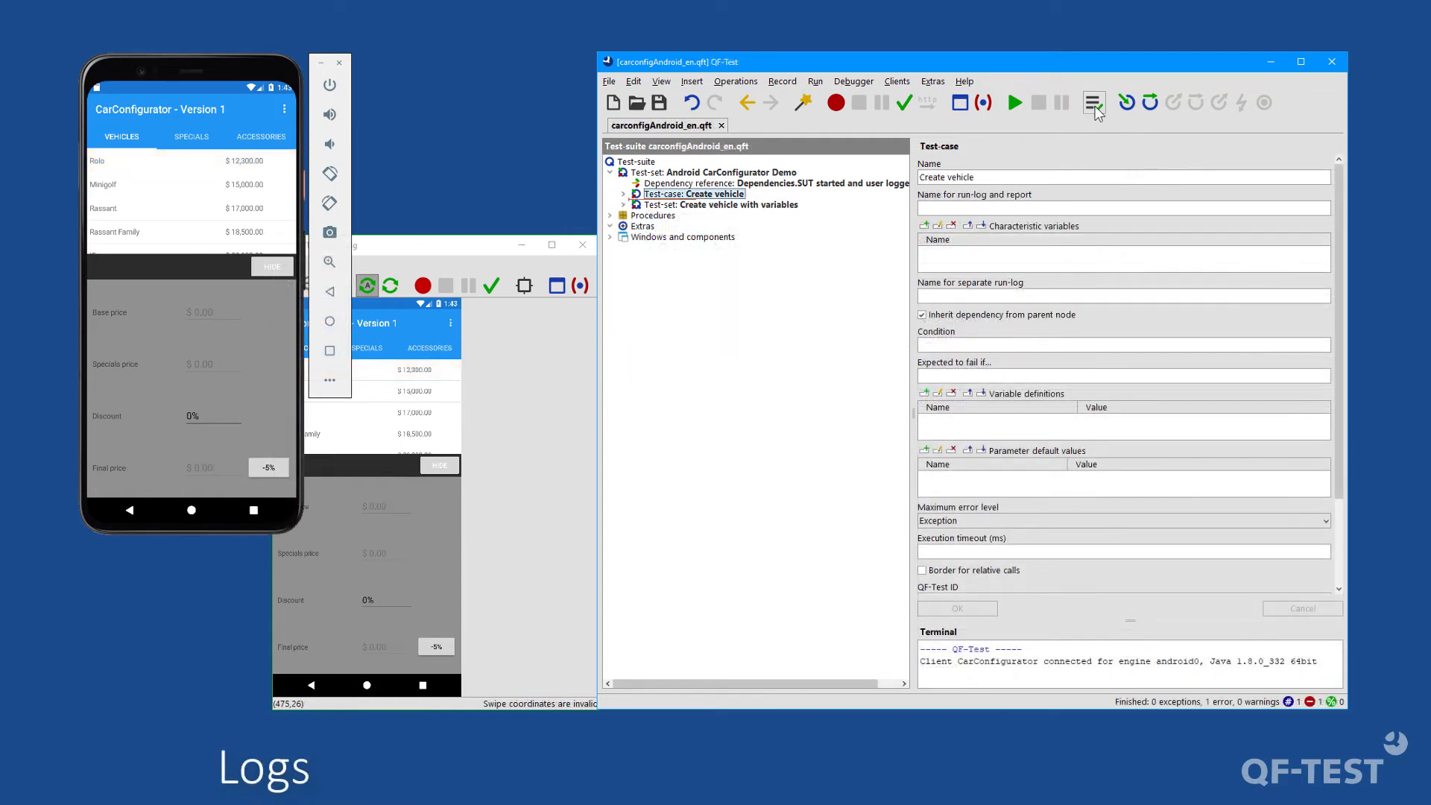
- Open the latest run-log, expand Create vehicle and its Creation step, and examine the error and its emulator window screenshot
{"action": "left_click", "coordinate": [1094, 108]}
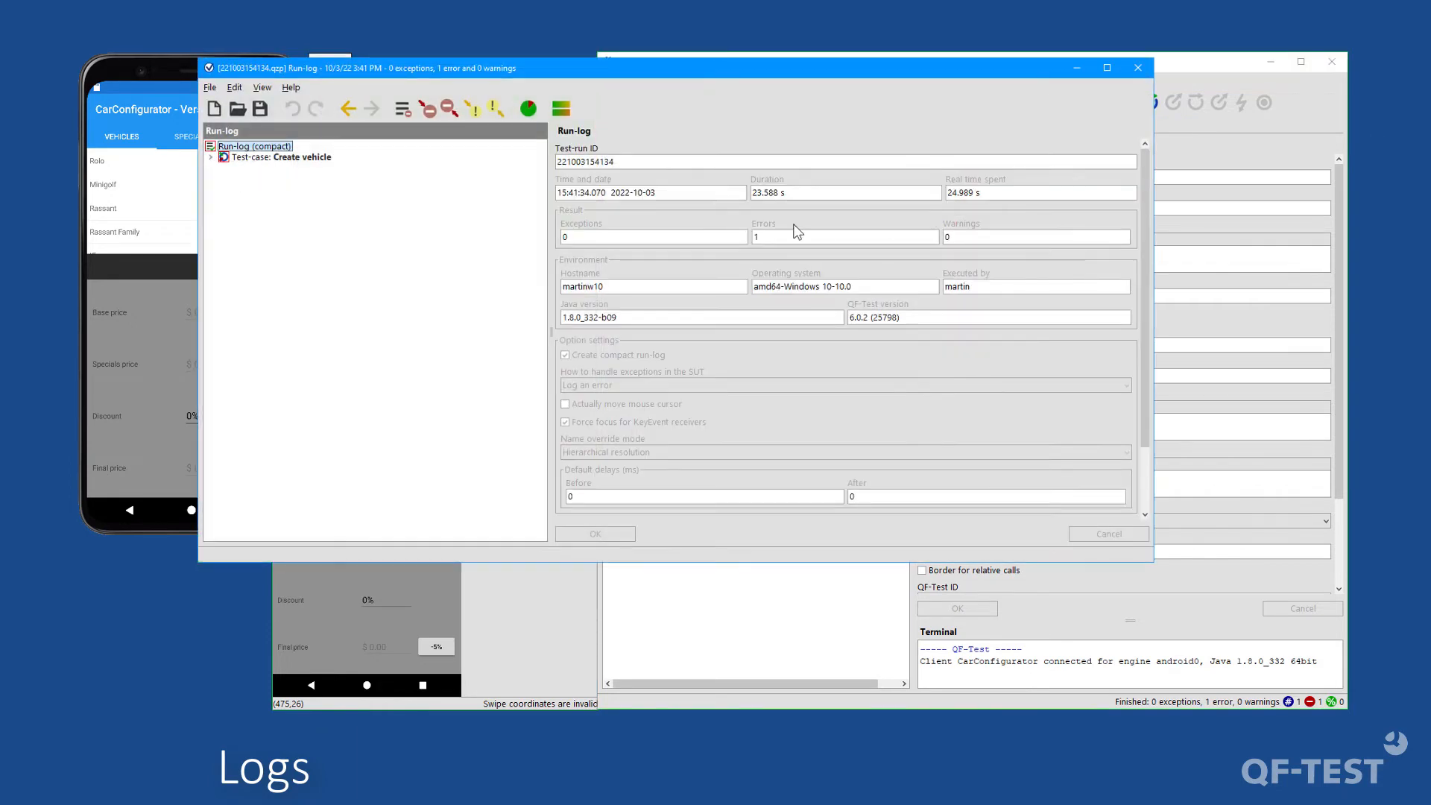
{"action": "double_click", "coordinate": [313, 158]}
{"action": "double_click", "coordinate": [282, 179]}
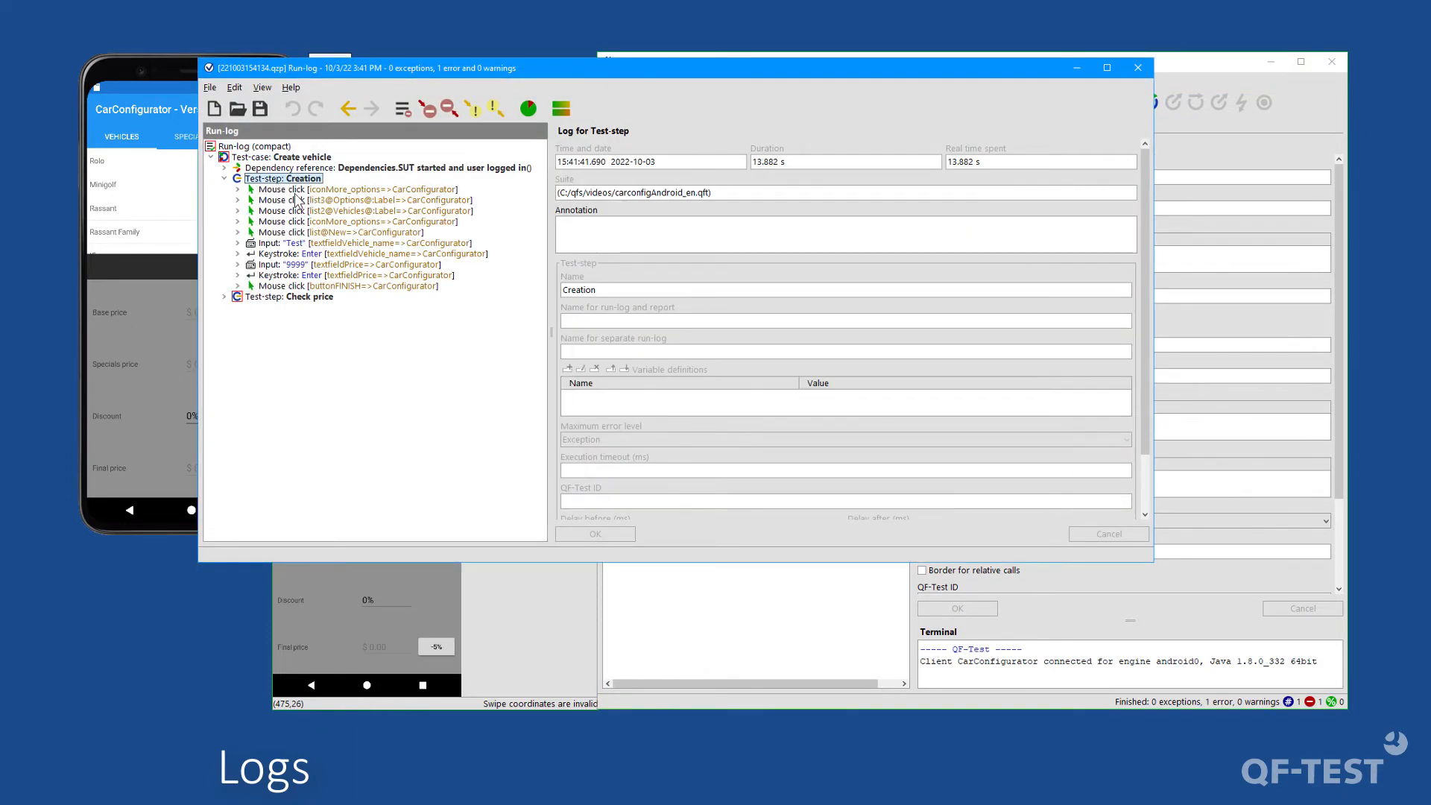
{"action": "left_click", "coordinate": [429, 108]}
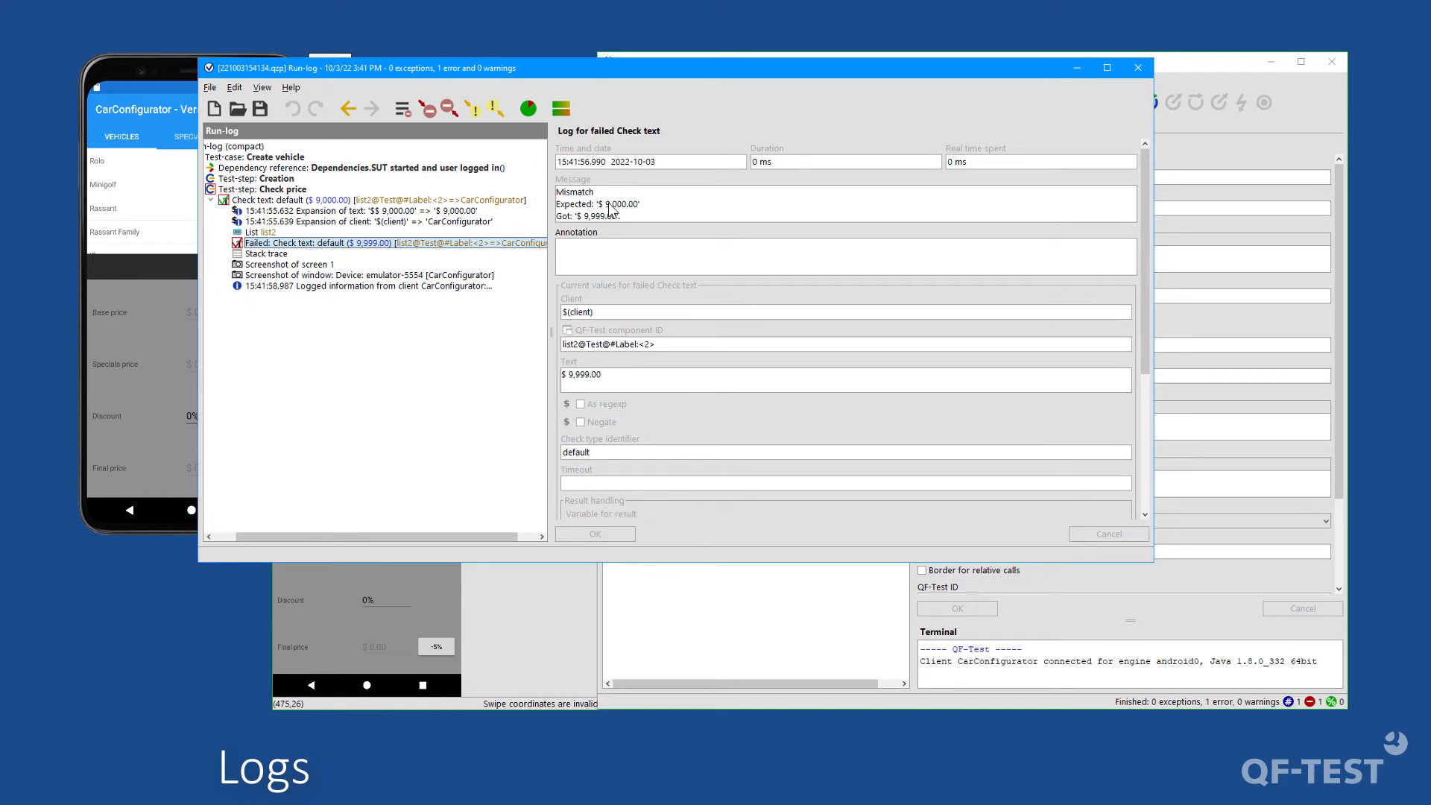
{"action": "left_click", "coordinate": [406, 275]}
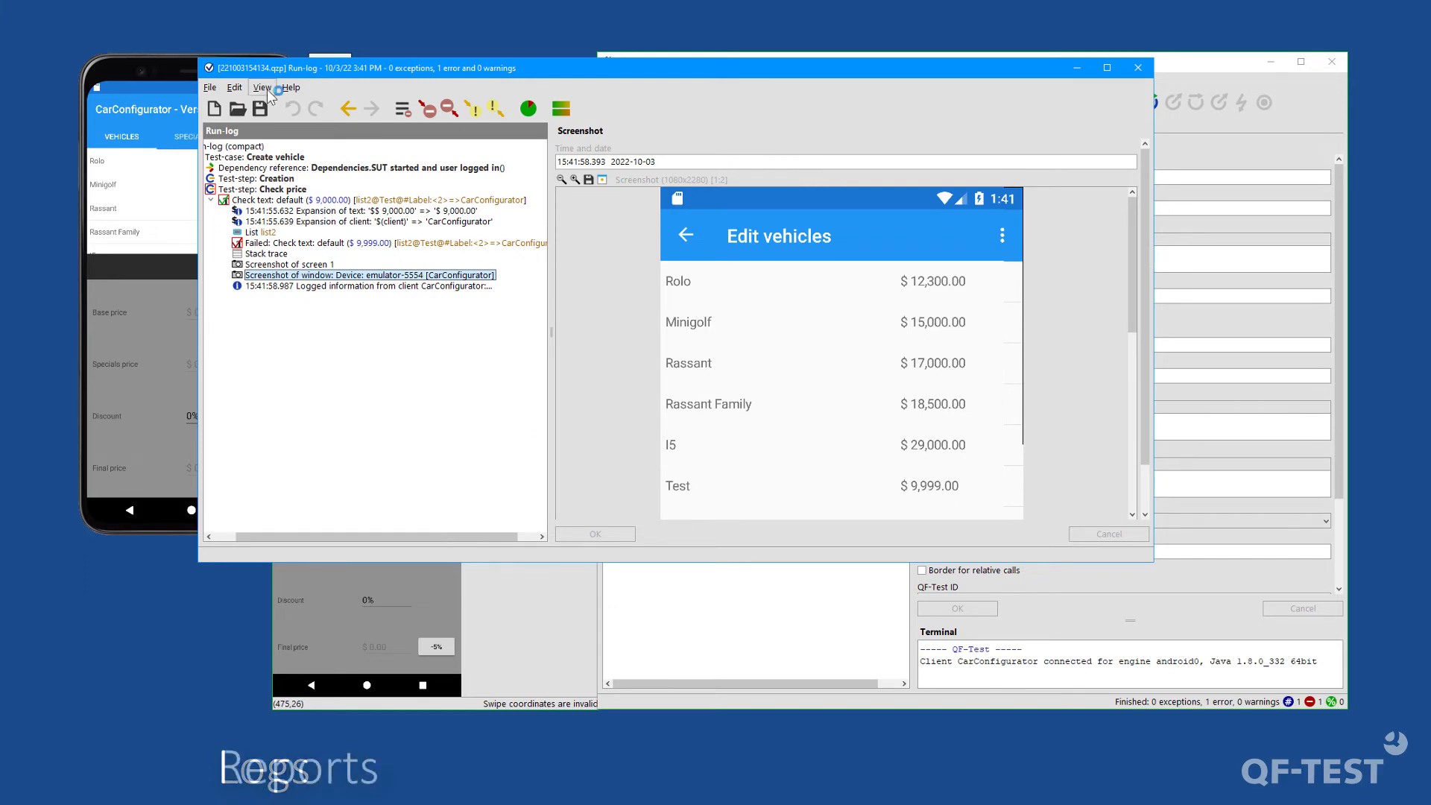
- Create a report from the run-log with the default HTML, XML and JUnit report settings
{"action": "left_click", "coordinate": [210, 89]}
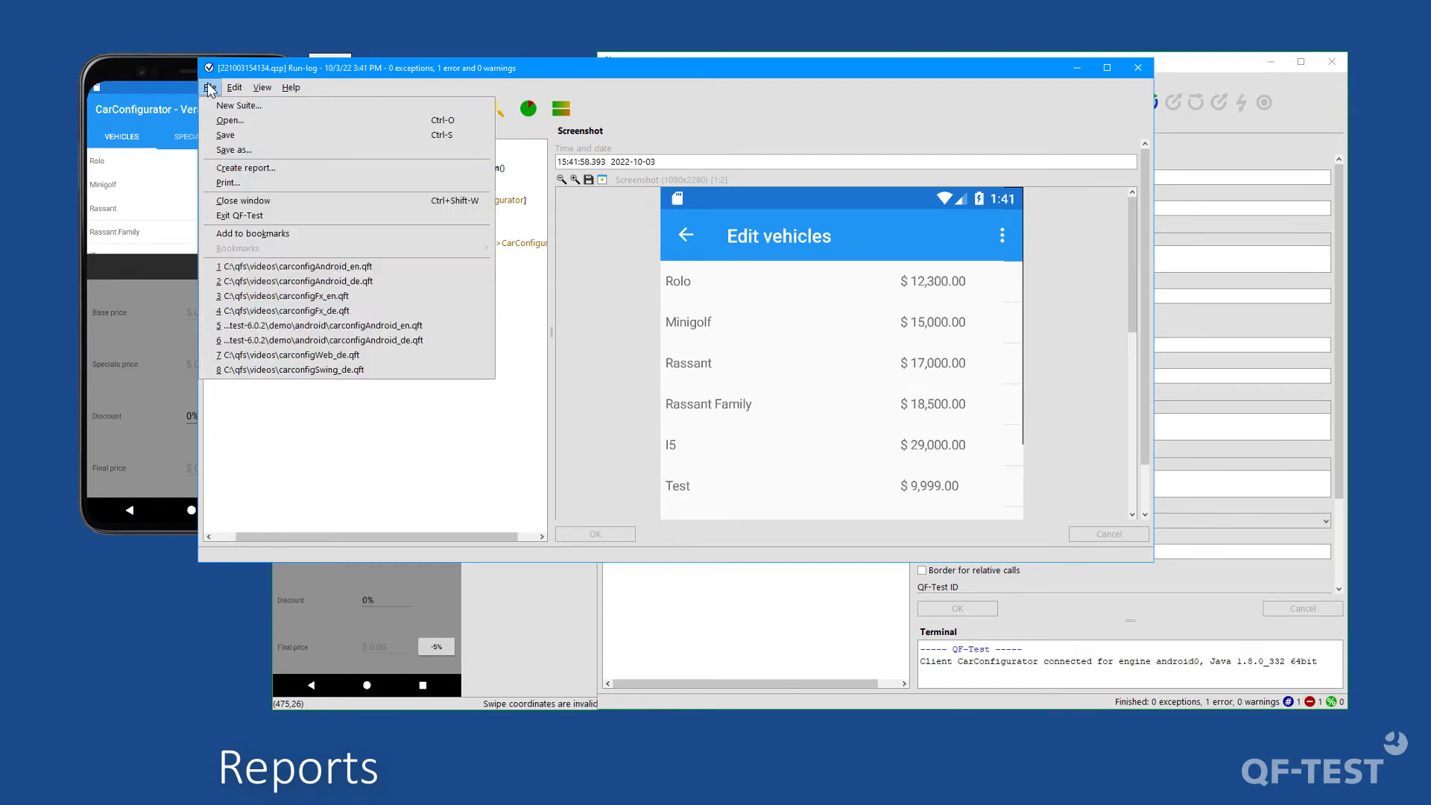
{"action": "left_click", "coordinate": [268, 168]}
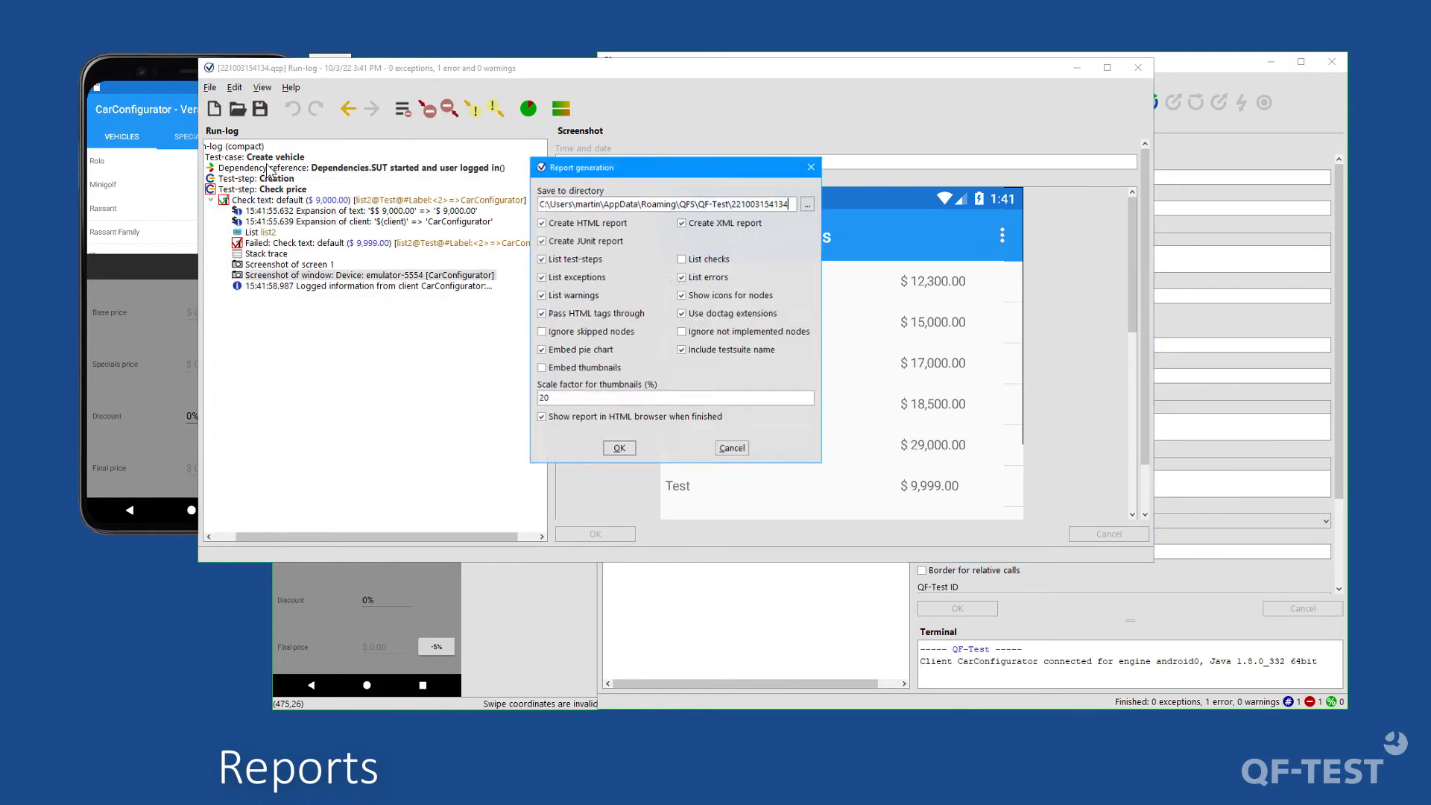
{"action": "left_click", "coordinate": [619, 448]}
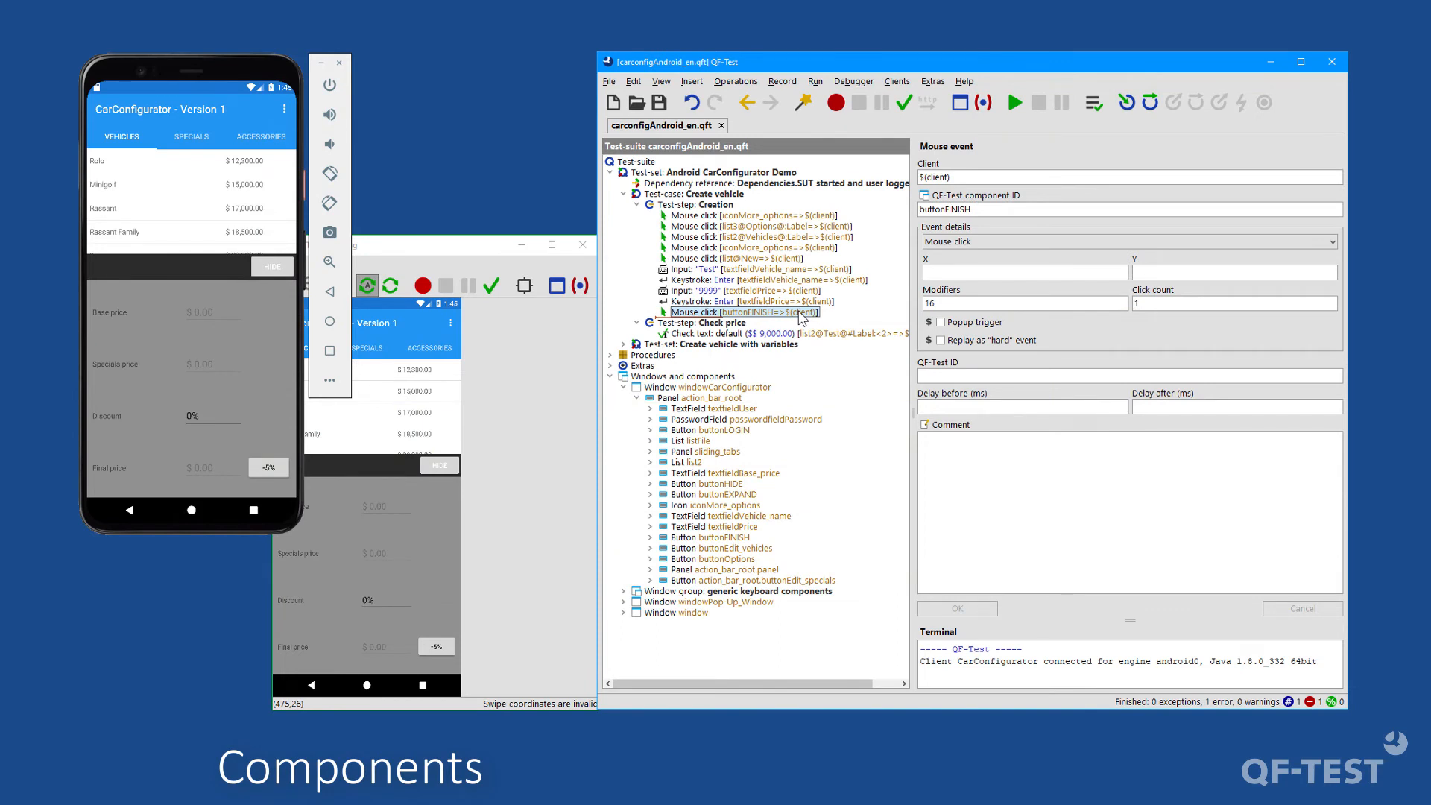
- Locate the recorded component referenced by the buttonFINISH mouse click
{"action": "key", "text": "ctrl+w"}
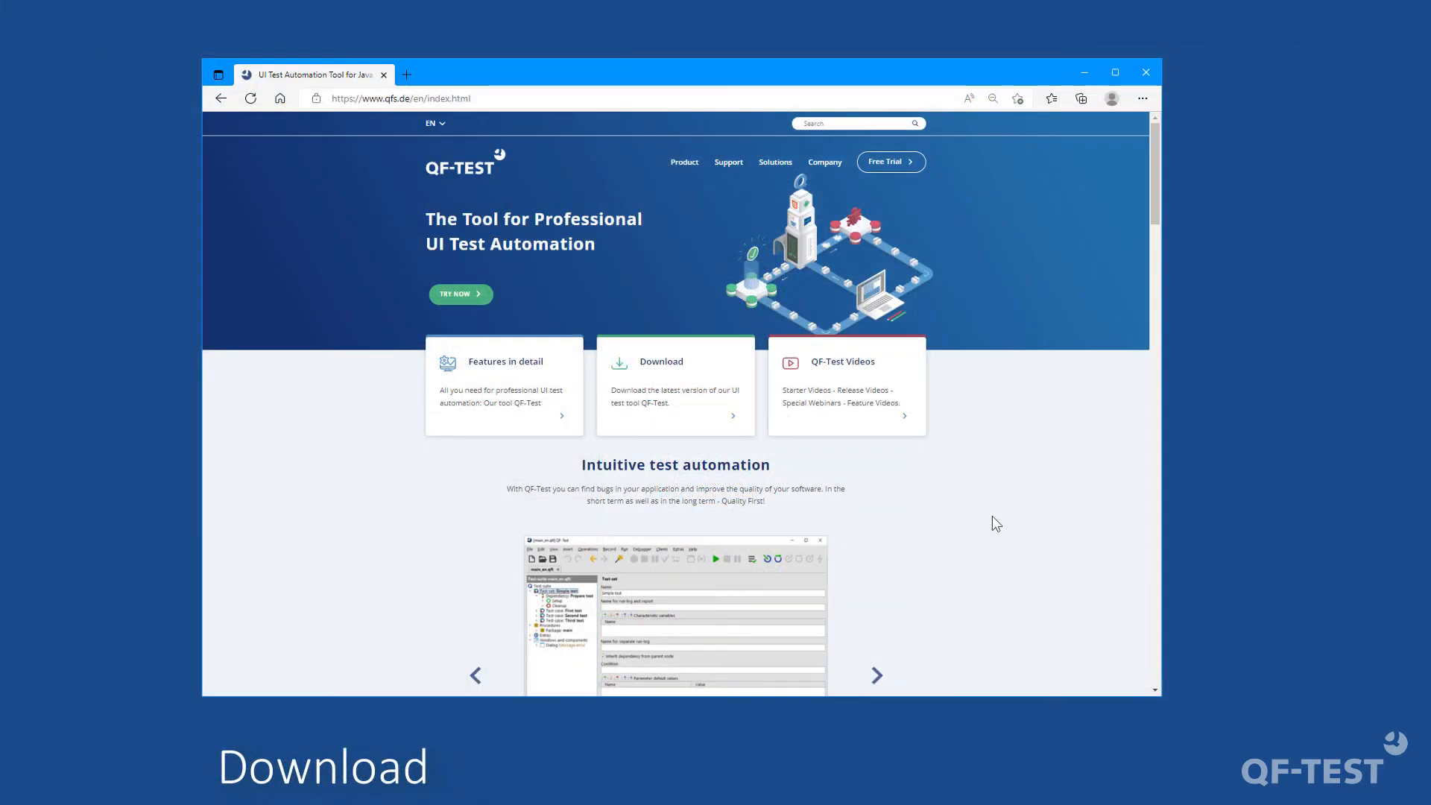
- On the QF-Test website in the browser, open the Download page and follow the request for a free trial license
{"action": "left_click", "coordinate": [670, 375]}
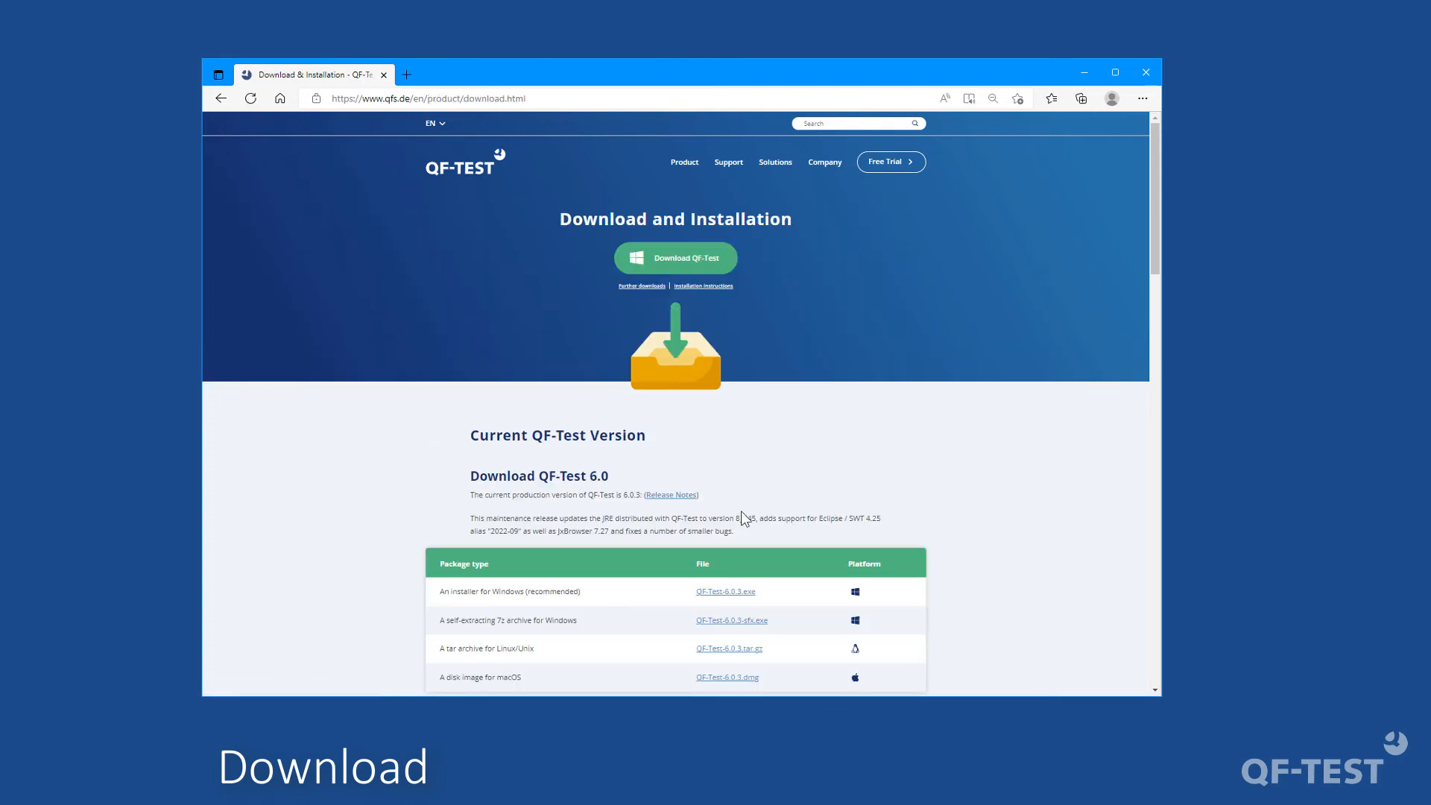
{"action": "scroll", "coordinate": [740, 511], "scroll_direction": "down", "scroll_amount": 1}
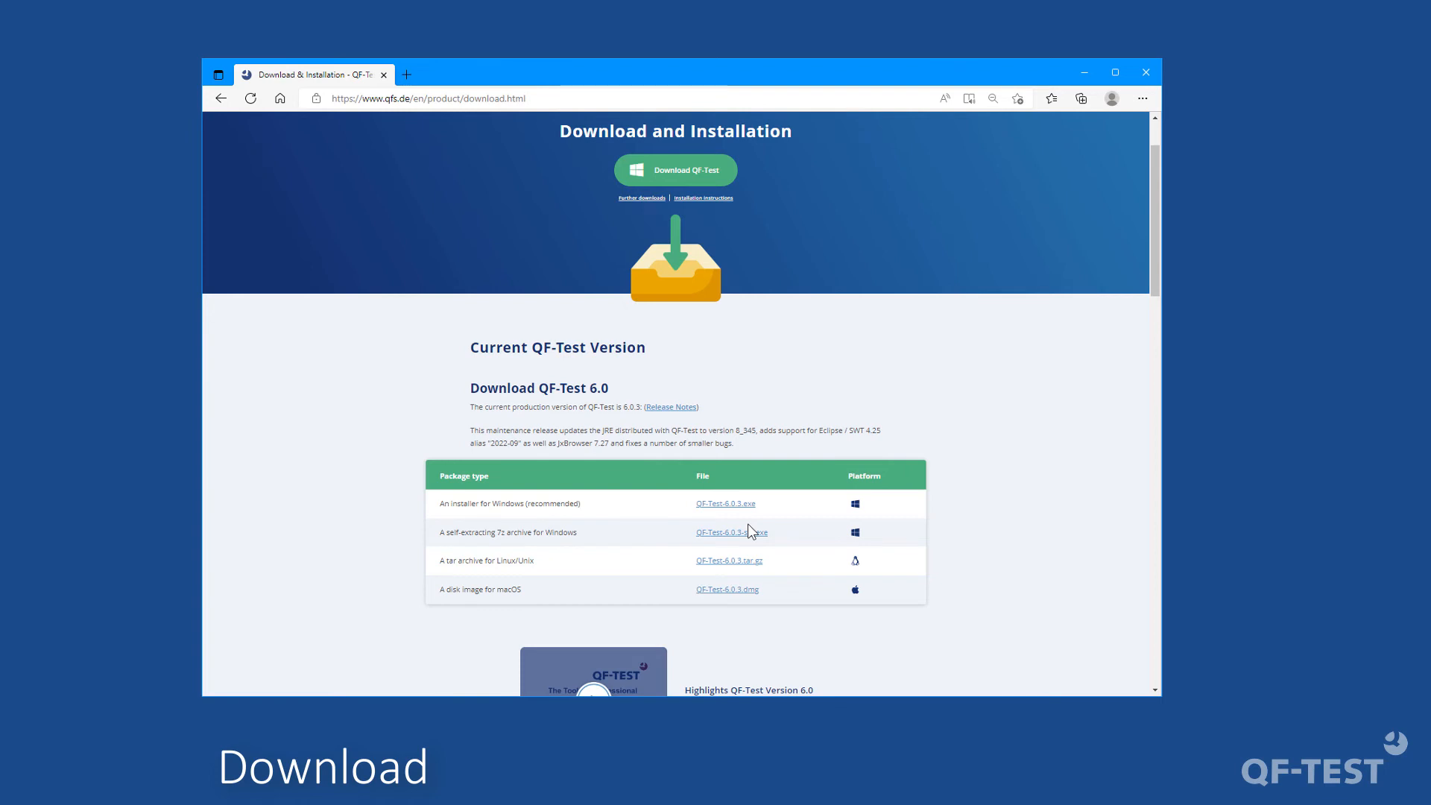
{"action": "scroll", "coordinate": [751, 531], "scroll_direction": "down", "scroll_amount": 3}
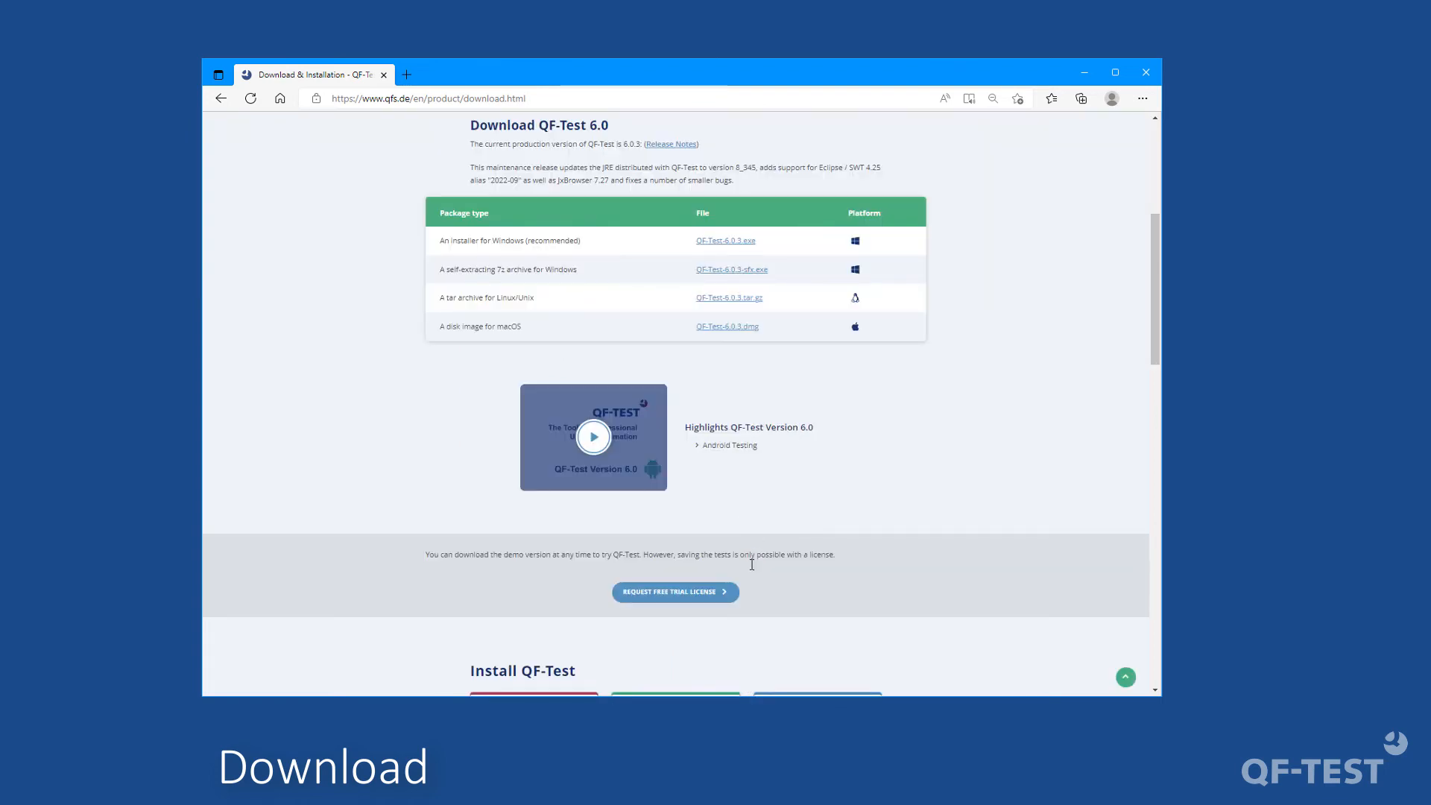
{"action": "left_click", "coordinate": [680, 605]}
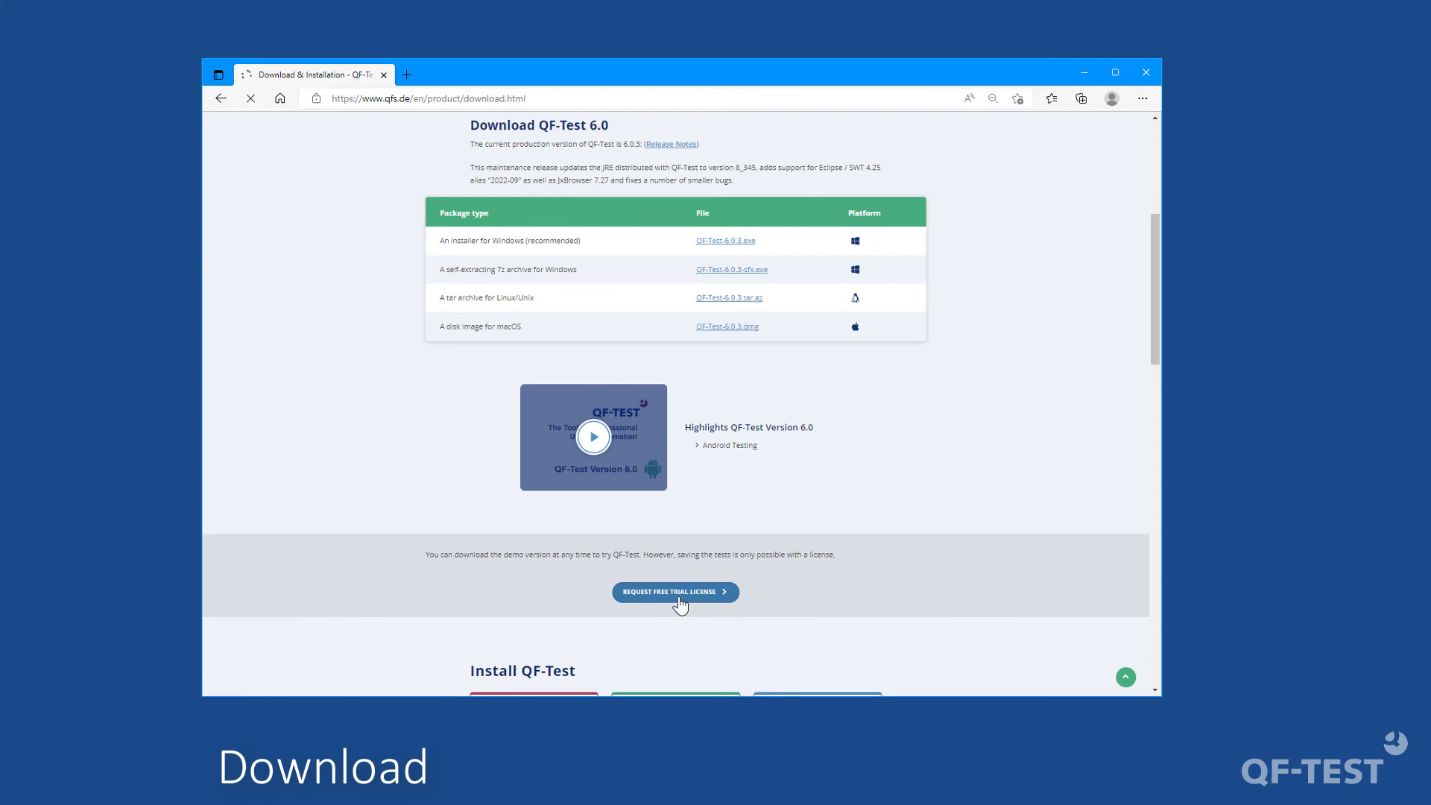